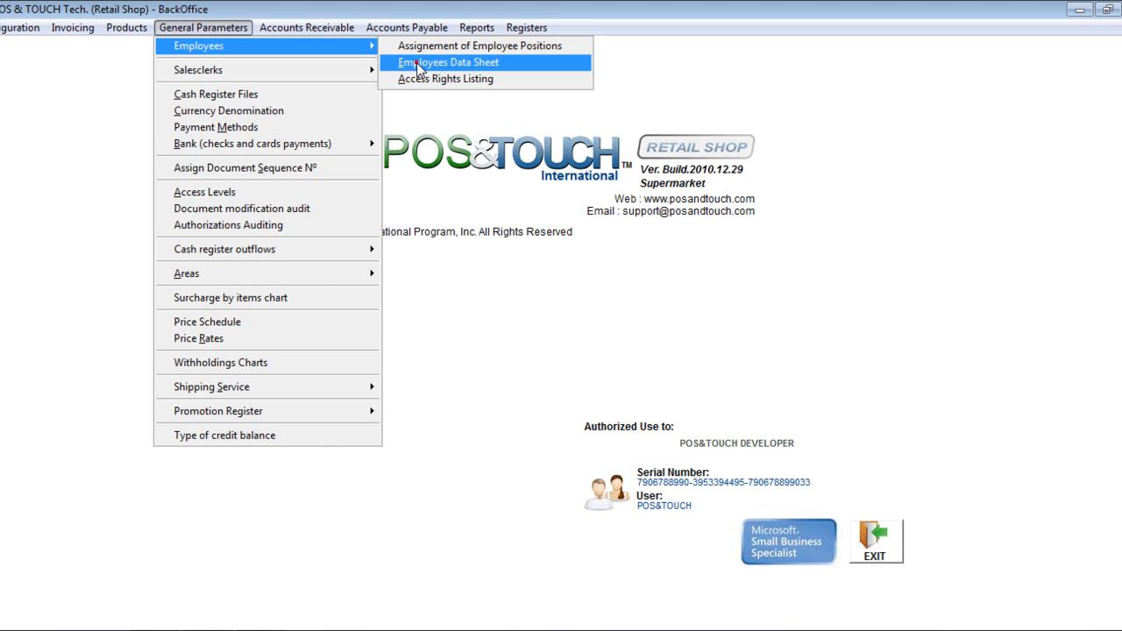
Add a new record in the Employees Data Sheet and enter the employee's ID number and full name.
{"action": "left_click", "coordinate": [419, 65]}
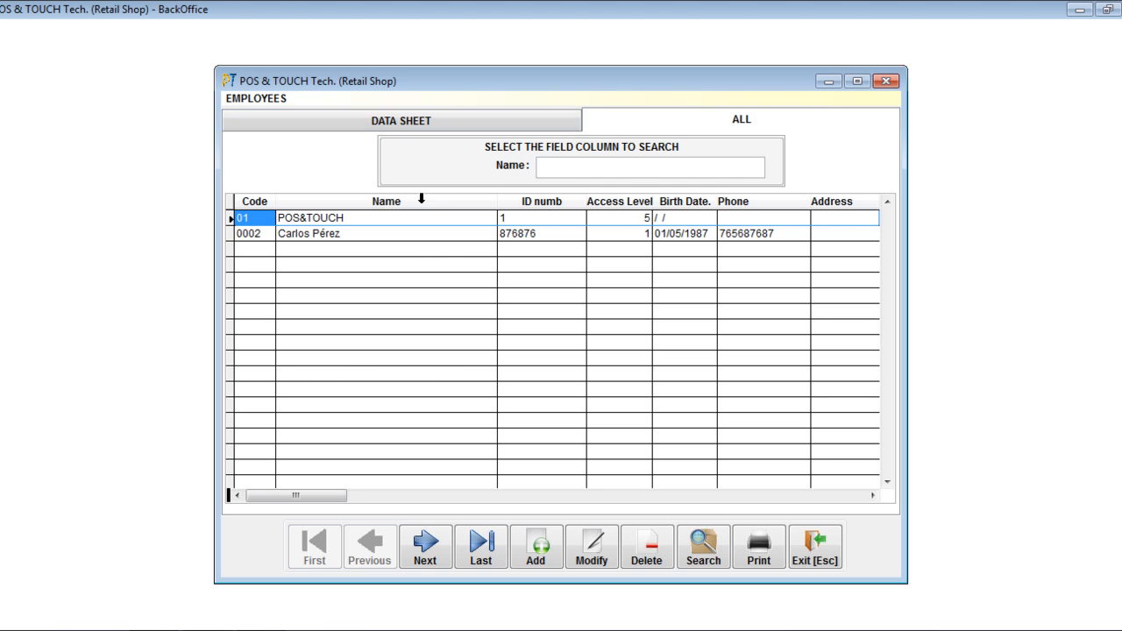
{"action": "left_click", "coordinate": [540, 550]}
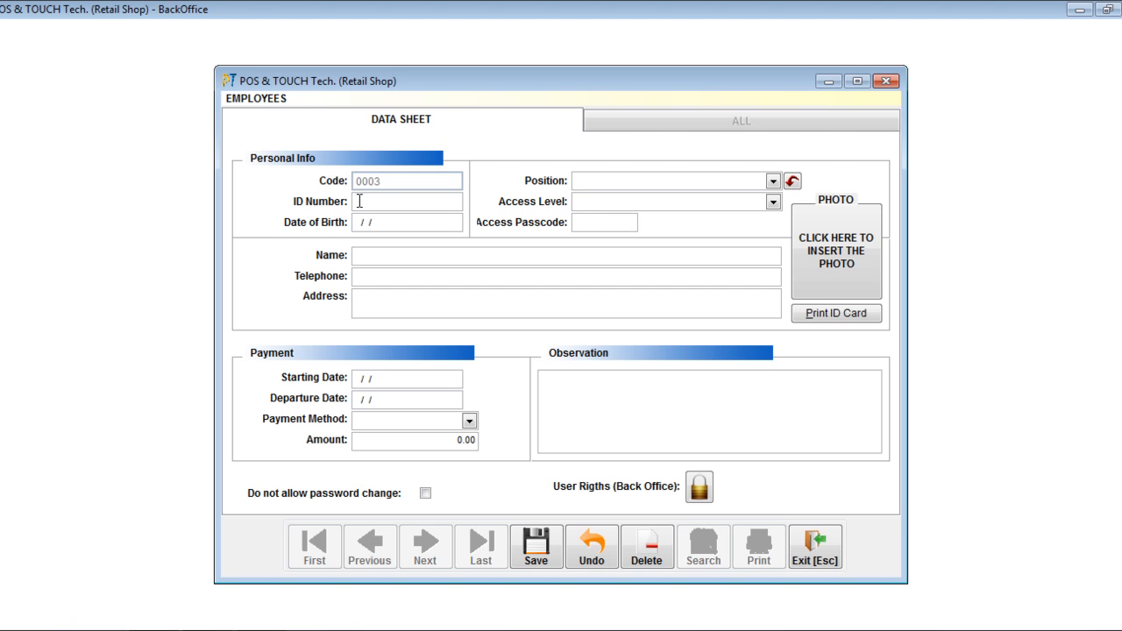
{"action": "type", "text": "1234"}
{"action": "left_click", "coordinate": [359, 255]}
{"action": "type", "text": "Sarah Connor"}
Set the new employee's payment method to Salary (Daily - Weekly - Monthly), leaving the telephone, address, dates, amount, observation and photo empty.
{"action": "left_click", "coordinate": [360, 278]}
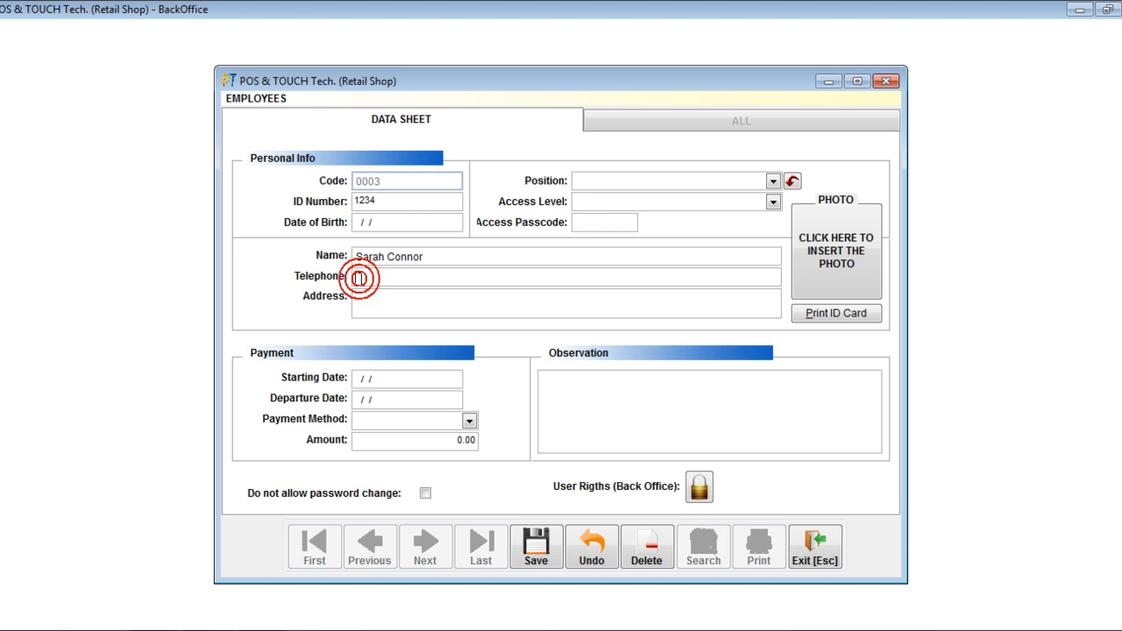
{"action": "left_click", "coordinate": [359, 299]}
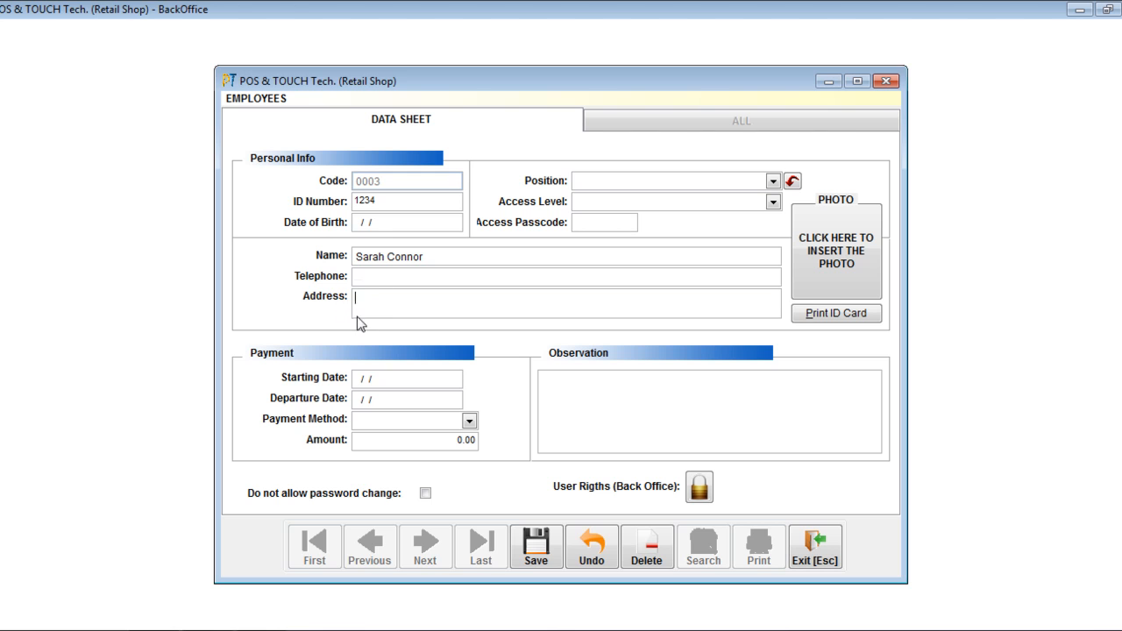
{"action": "left_click", "coordinate": [371, 378]}
{"action": "left_click", "coordinate": [354, 377]}
{"action": "left_click", "coordinate": [404, 422]}
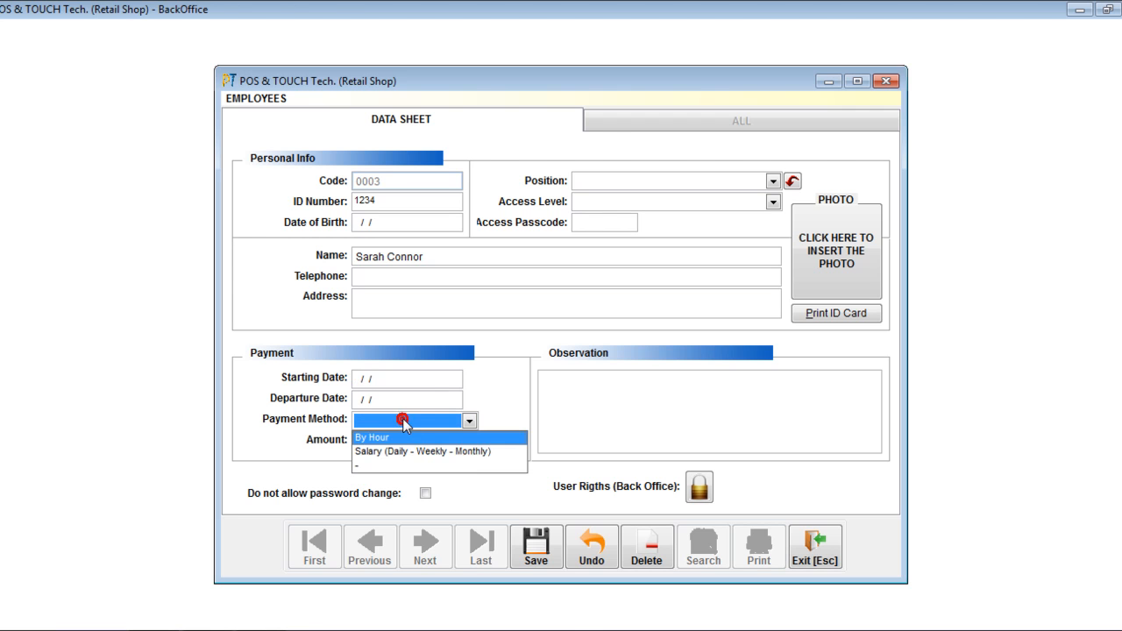
{"action": "left_click", "coordinate": [389, 451]}
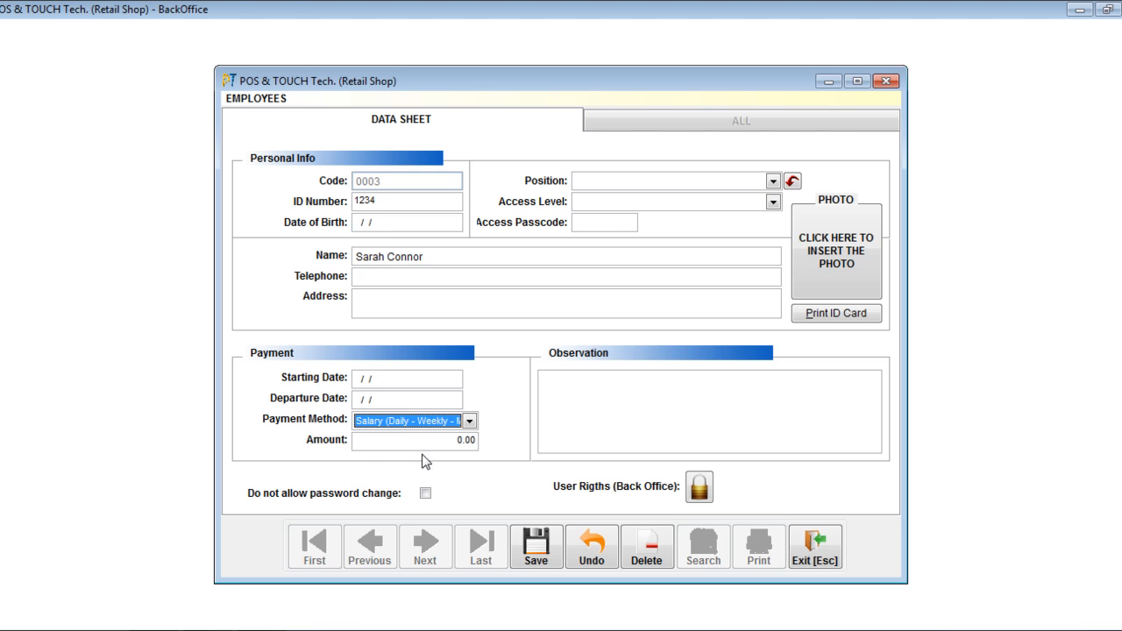
{"action": "left_click", "coordinate": [410, 446]}
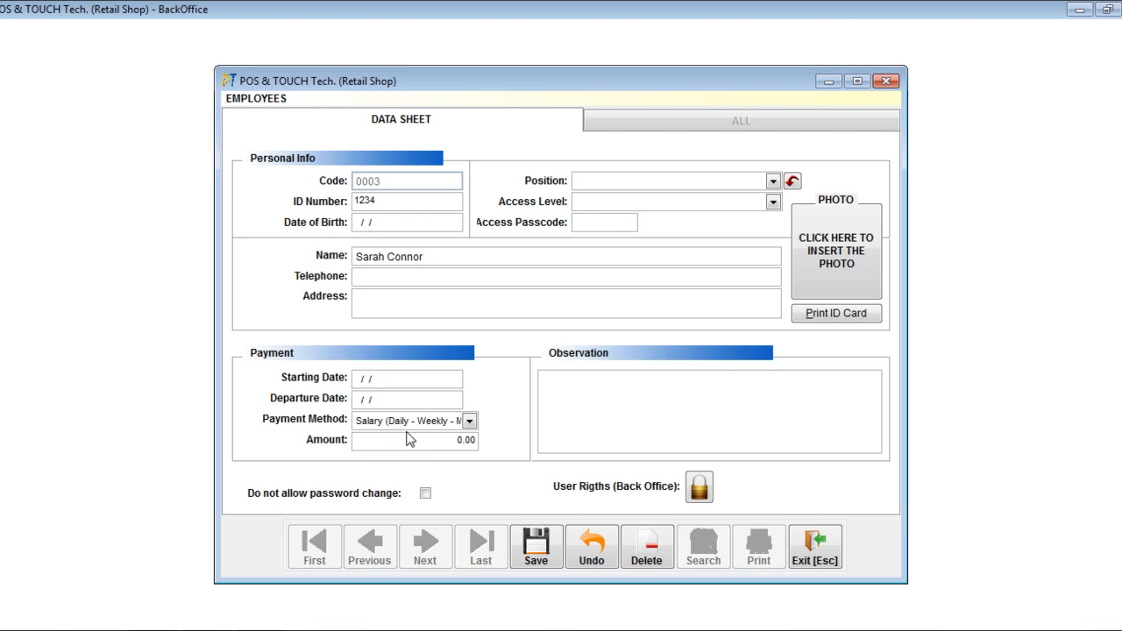
{"action": "left_click", "coordinate": [577, 384]}
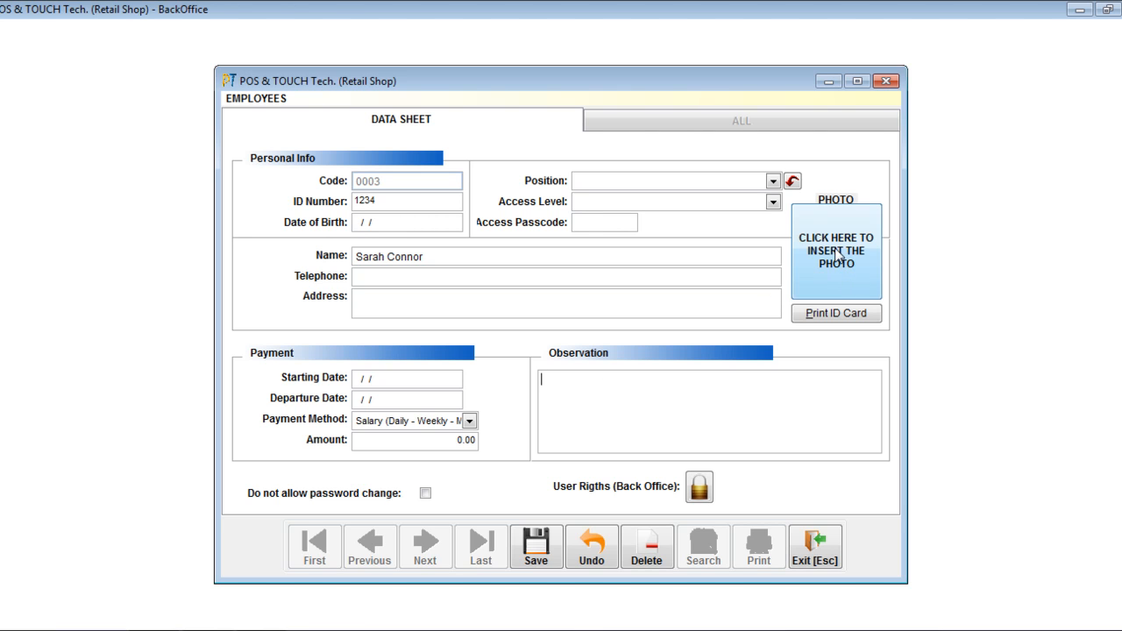
{"action": "left_click", "coordinate": [869, 258]}
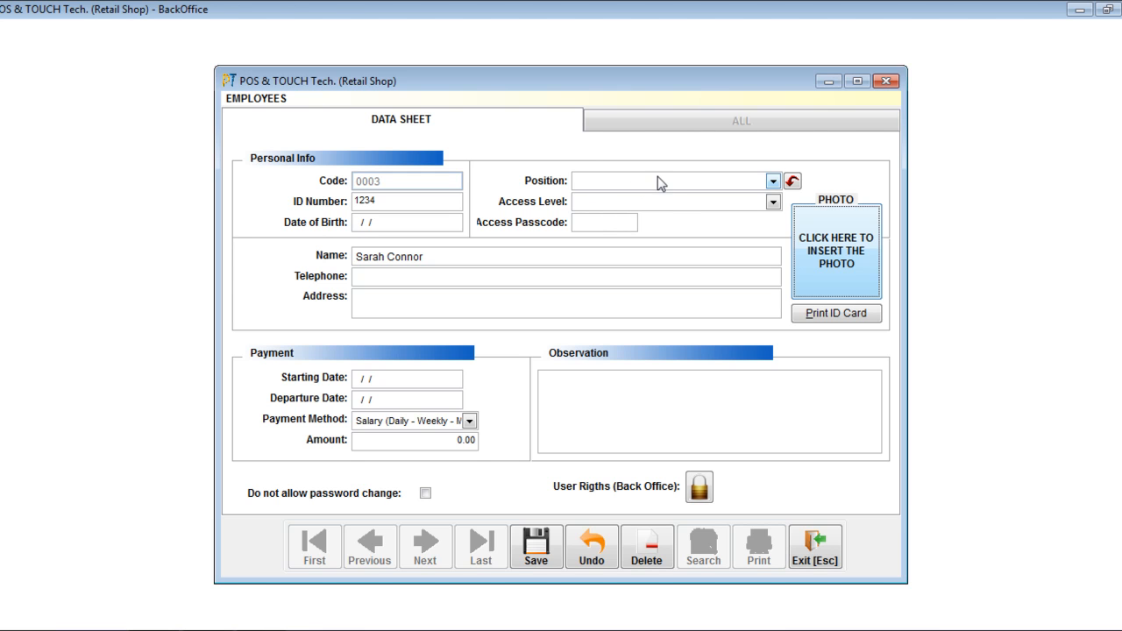
Start a new employee position from the employee's Position field and describe it as Manager.
{"action": "left_click", "coordinate": [773, 181]}
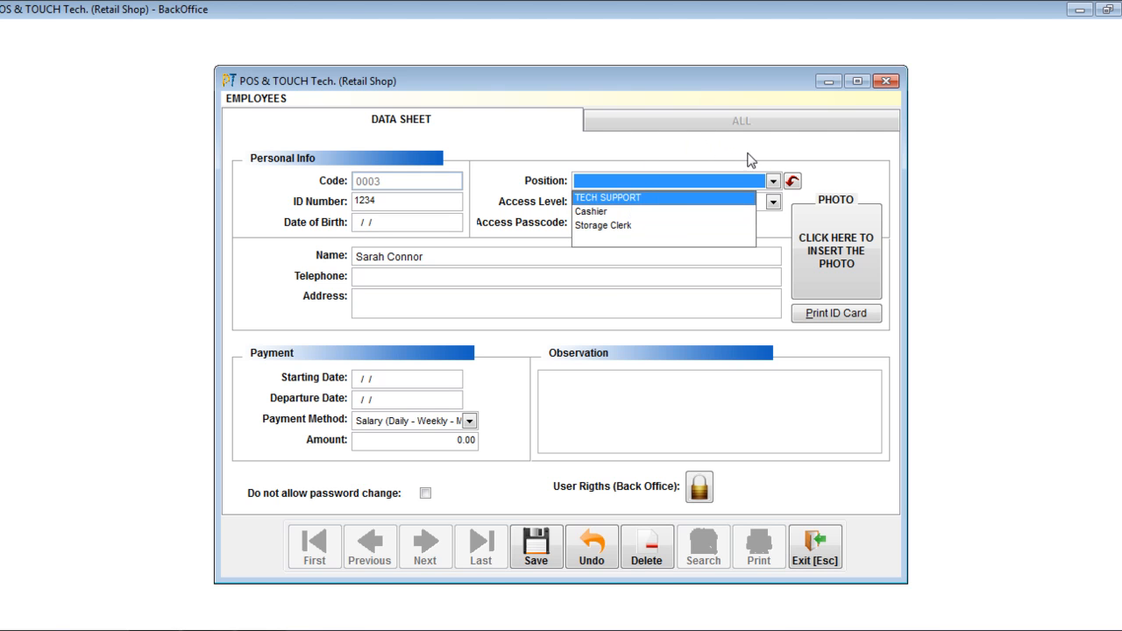
{"action": "left_click", "coordinate": [794, 183]}
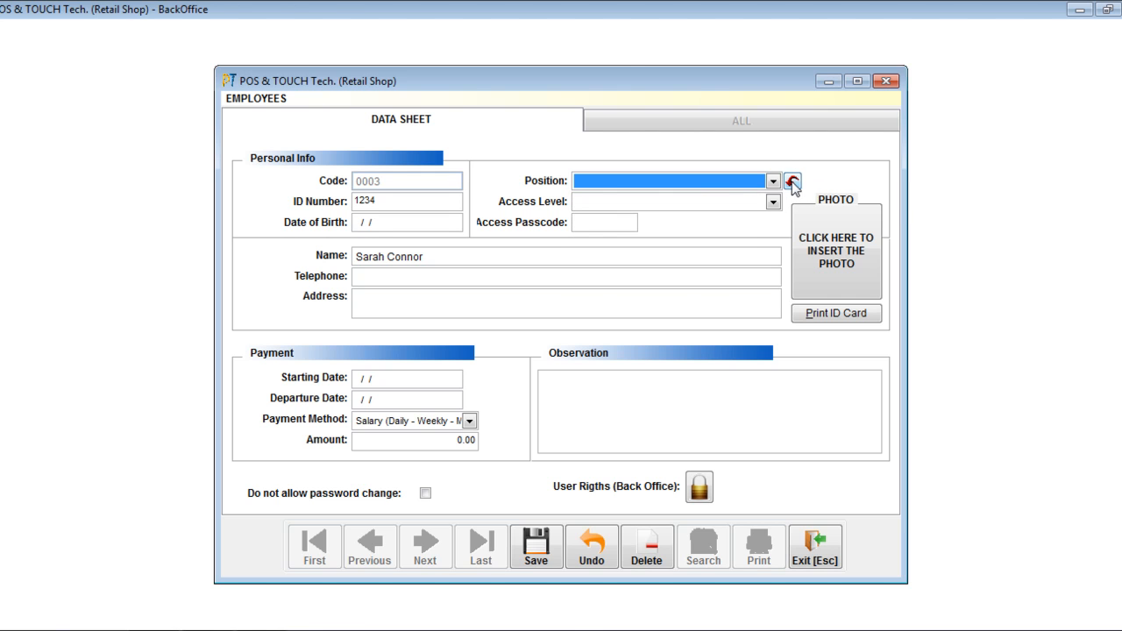
{"action": "left_click", "coordinate": [794, 182]}
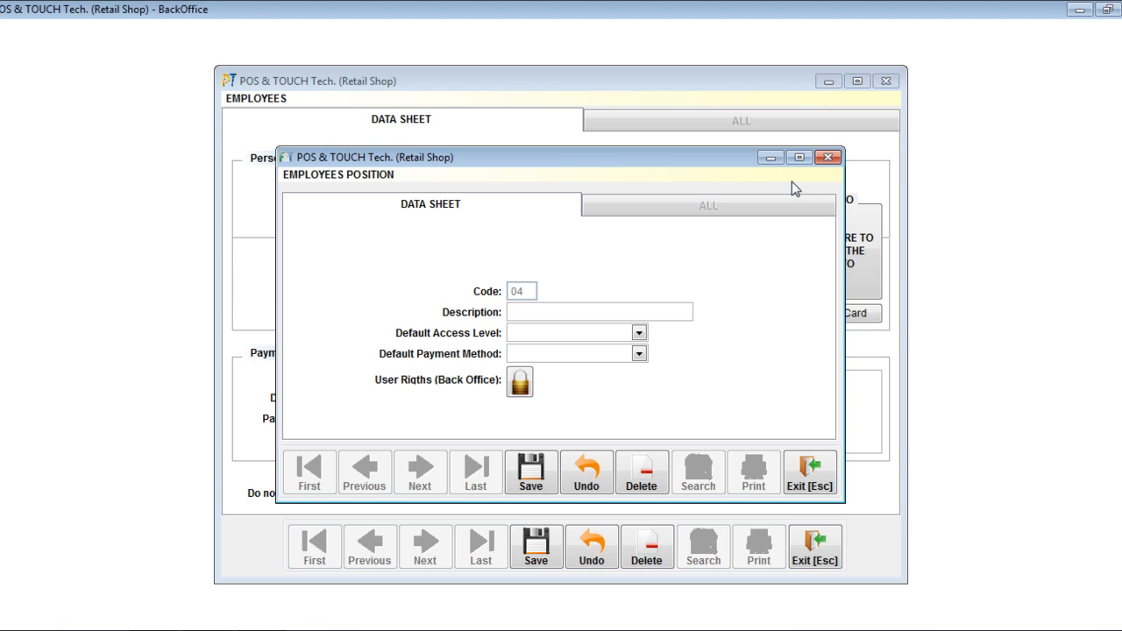
{"action": "type", "text": "Manager"}
Set the Manager position's default access level to Level..4 and its default payment method to Salary "Daily - Weekly - Biweekly - Monthly".
{"action": "left_click", "coordinate": [618, 333]}
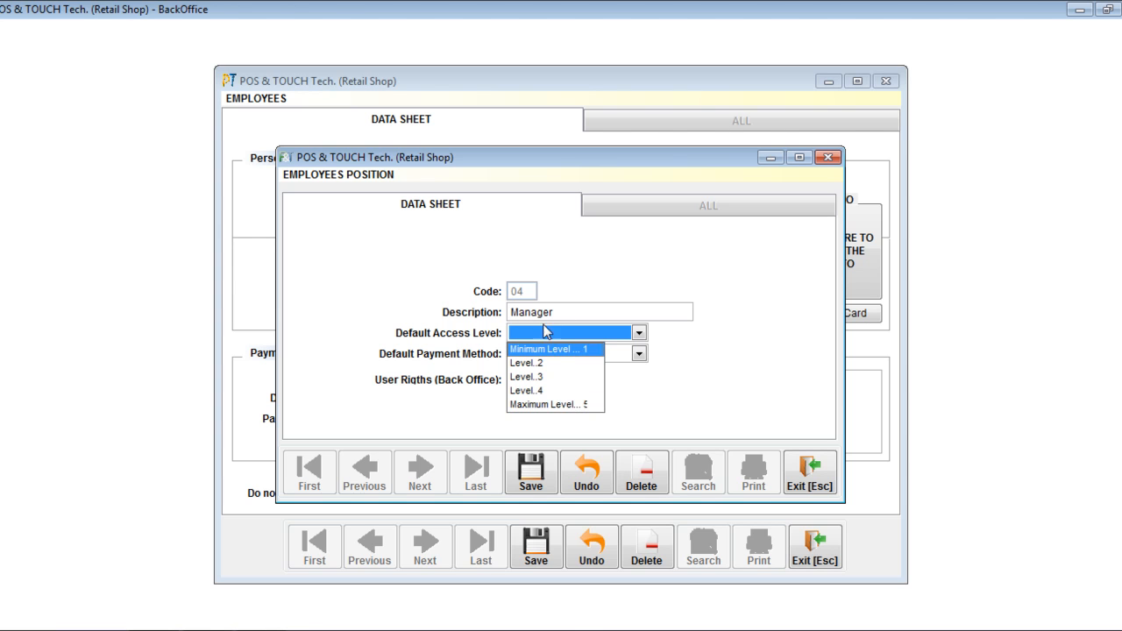
{"action": "left_click", "coordinate": [543, 396]}
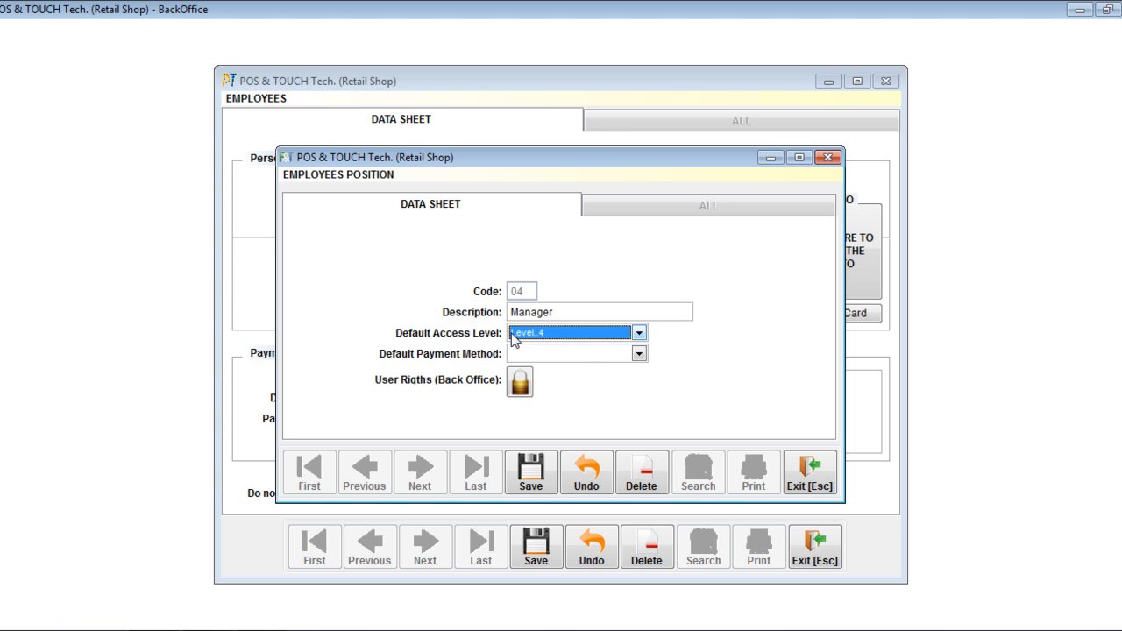
{"action": "left_click", "coordinate": [571, 354]}
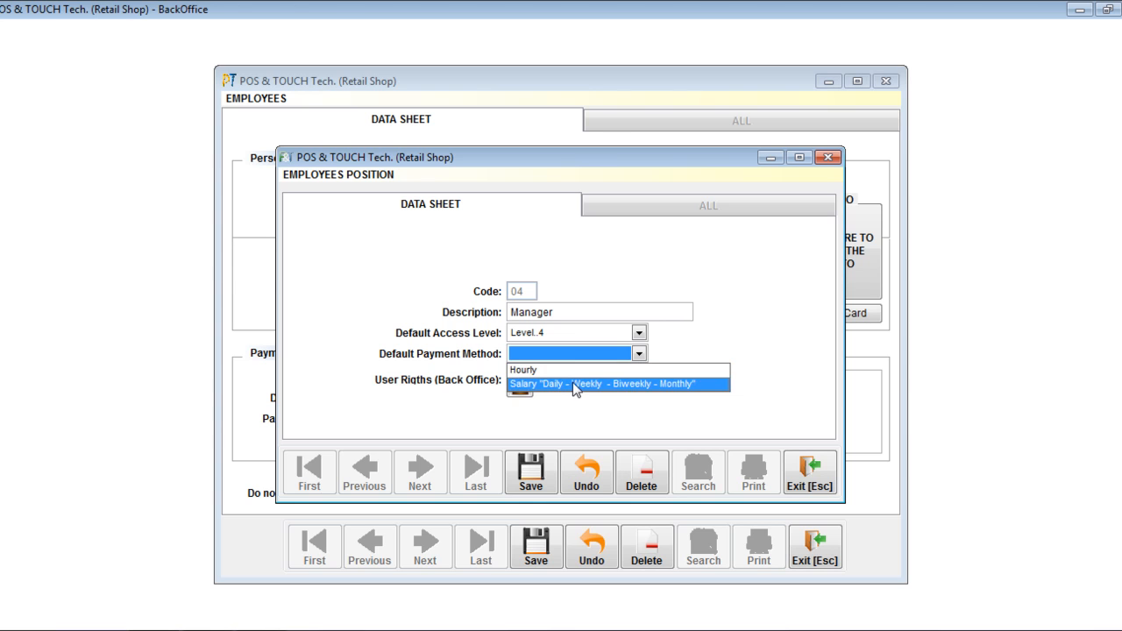
{"action": "left_click", "coordinate": [635, 384]}
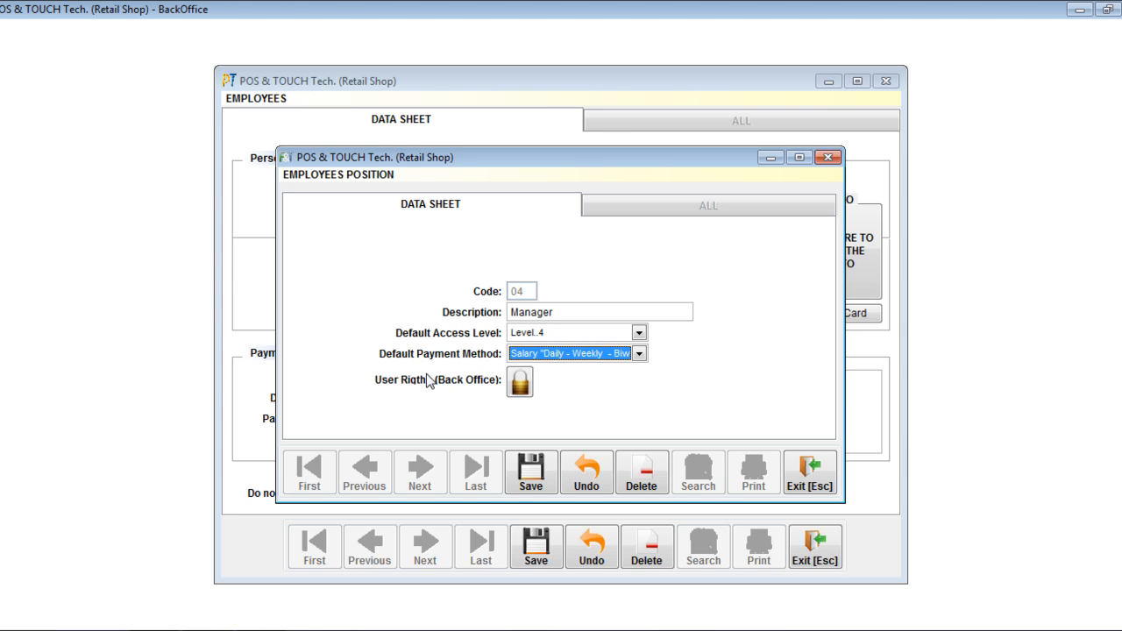
{"action": "left_click", "coordinate": [532, 334]}
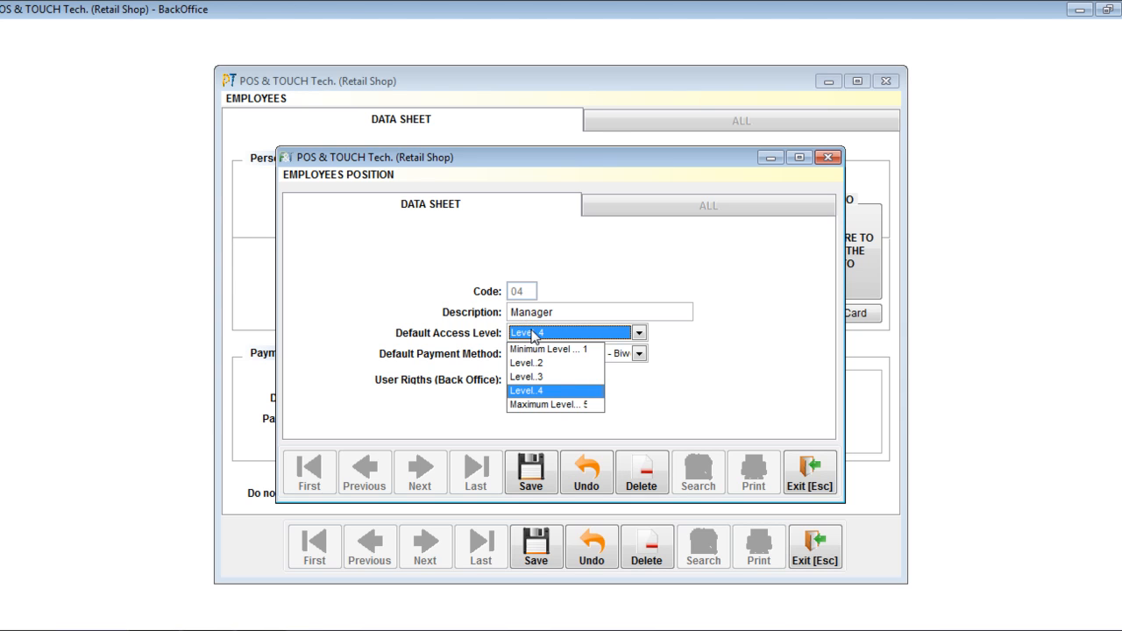
{"action": "left_click", "coordinate": [532, 335]}
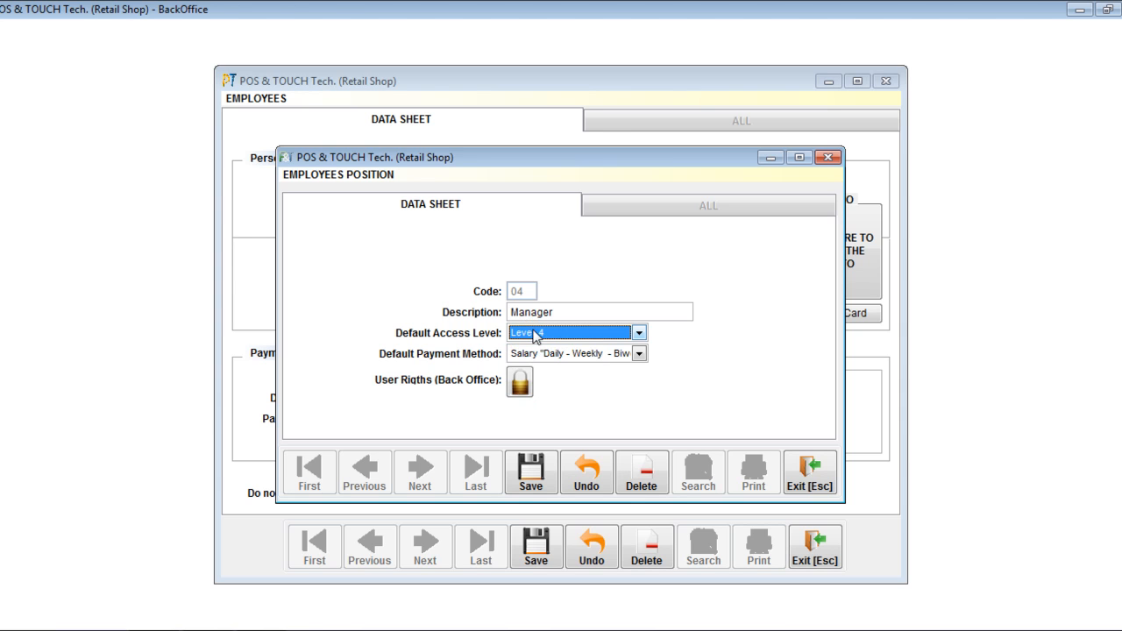
Open the Manager position's Back Office user rights and look through the full list.
{"action": "left_click", "coordinate": [519, 389]}
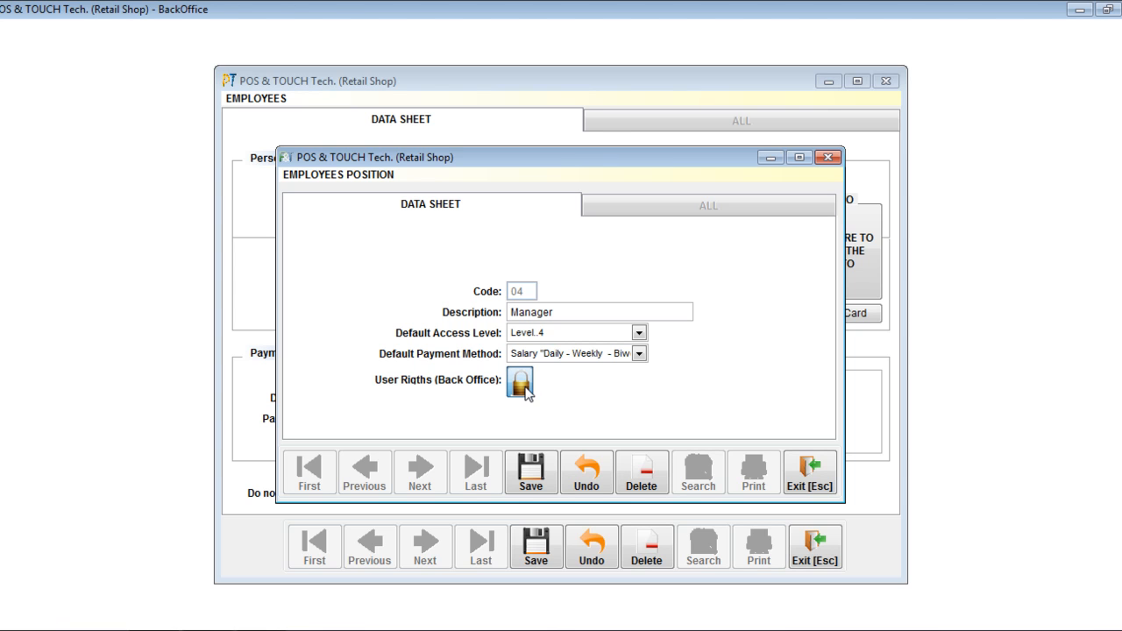
{"action": "left_click", "coordinate": [521, 384]}
{"action": "left_click", "coordinate": [524, 384]}
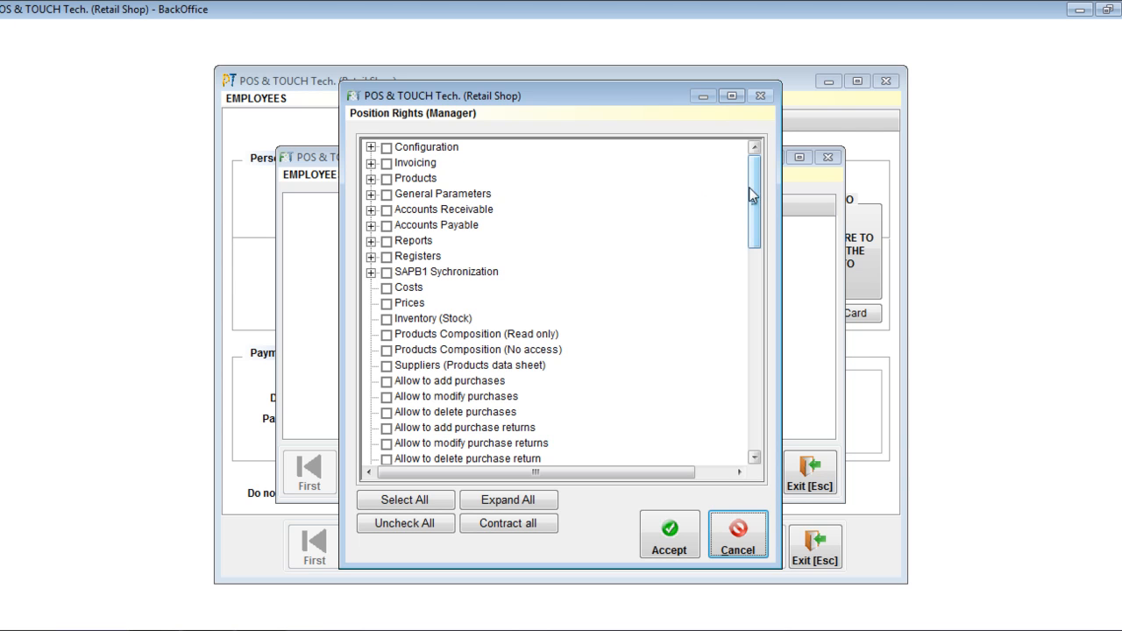
{"action": "left_click_drag", "start_coordinate": [751, 182], "coordinate": [759, 405]}
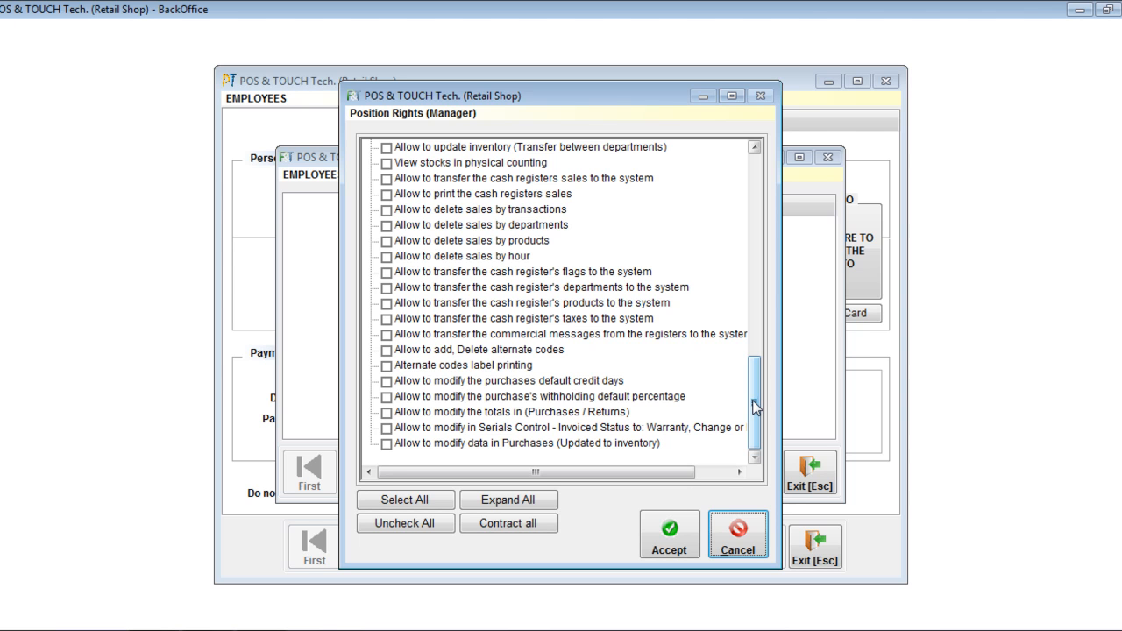
{"action": "left_click_drag", "start_coordinate": [752, 396], "coordinate": [759, 184]}
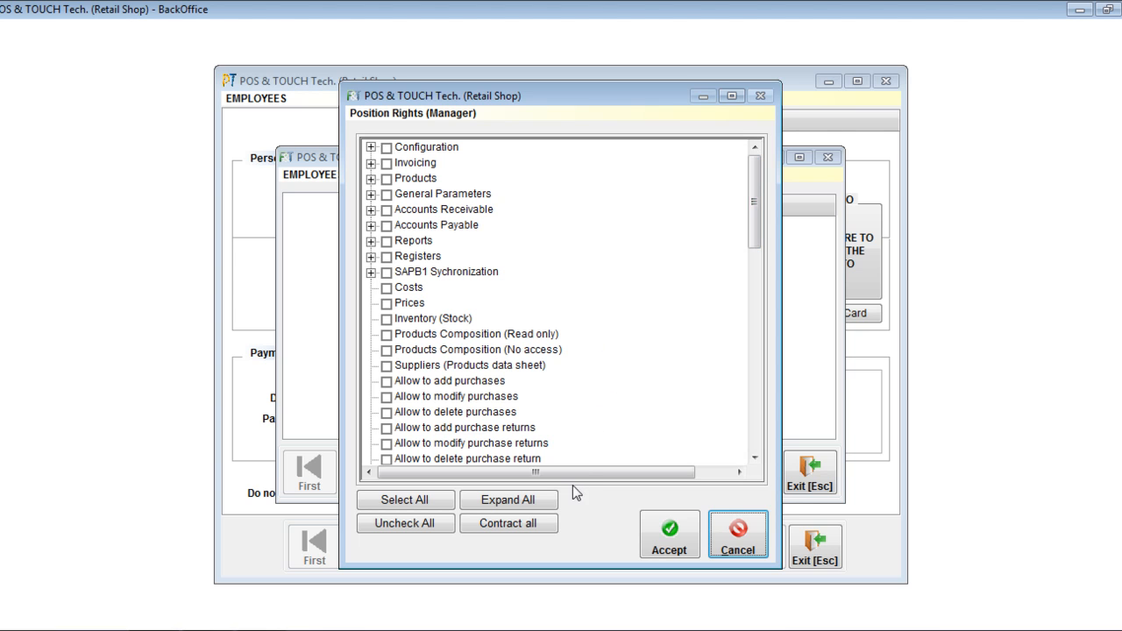
Try selecting all rights for the Manager position, inspect the Configuration group's options, and uncheck everything.
{"action": "left_click", "coordinate": [413, 501]}
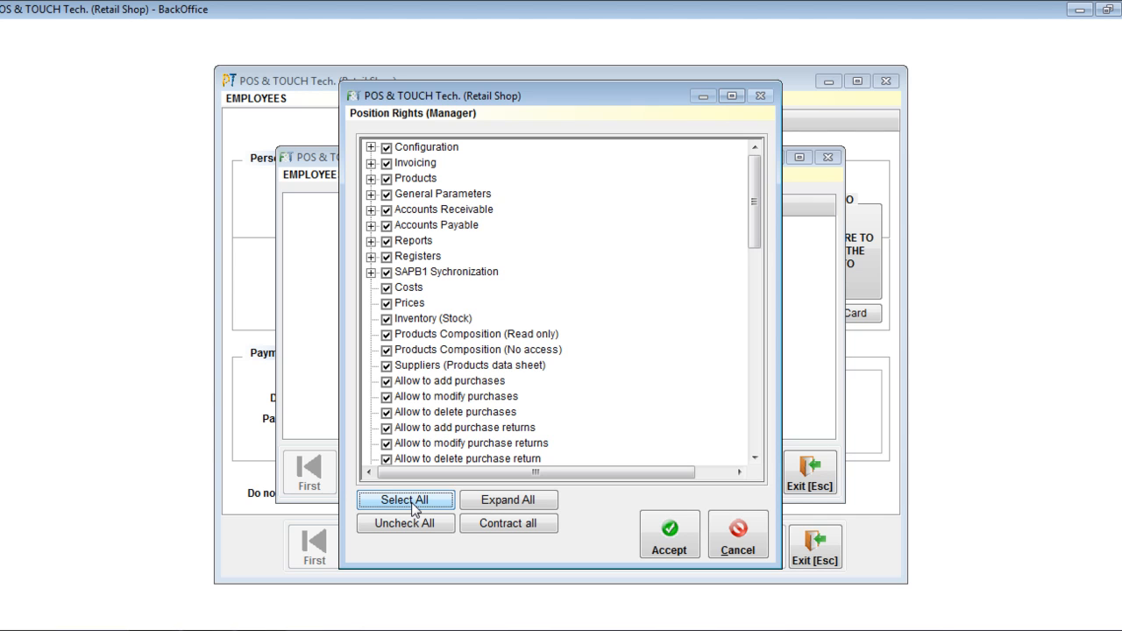
{"action": "left_click", "coordinate": [371, 149]}
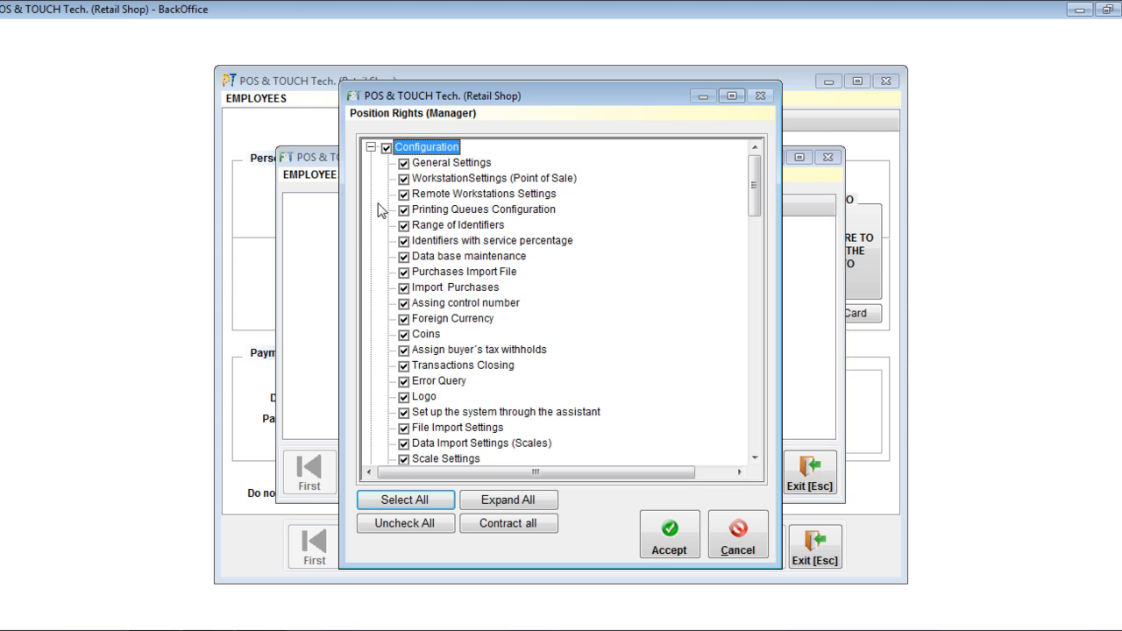
{"action": "left_click", "coordinate": [396, 523]}
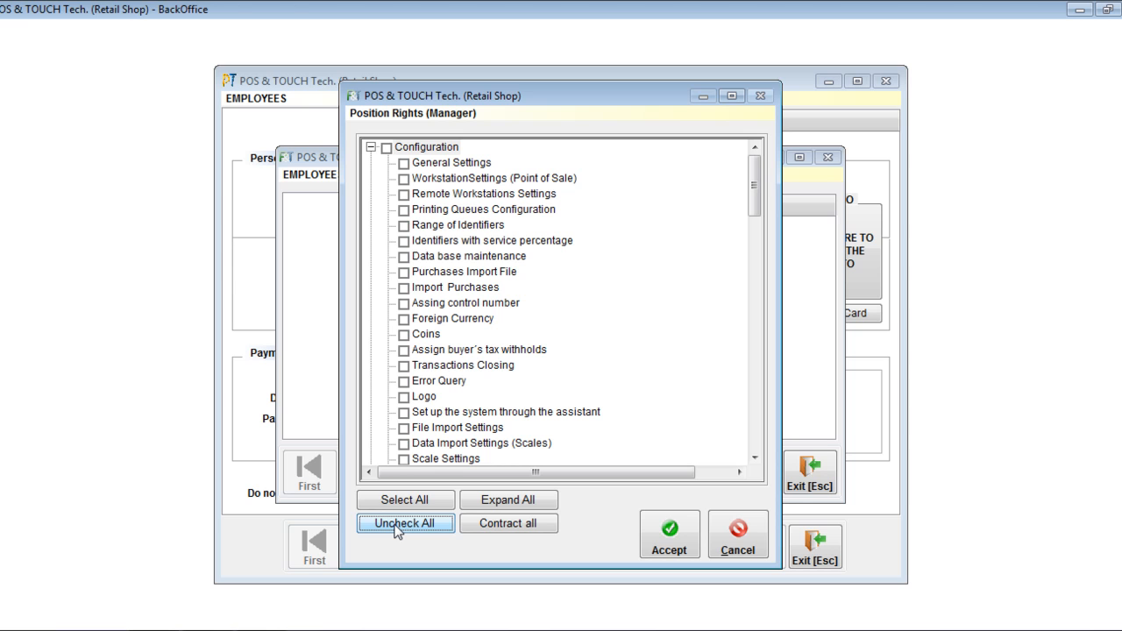
{"action": "left_click", "coordinate": [371, 147]}
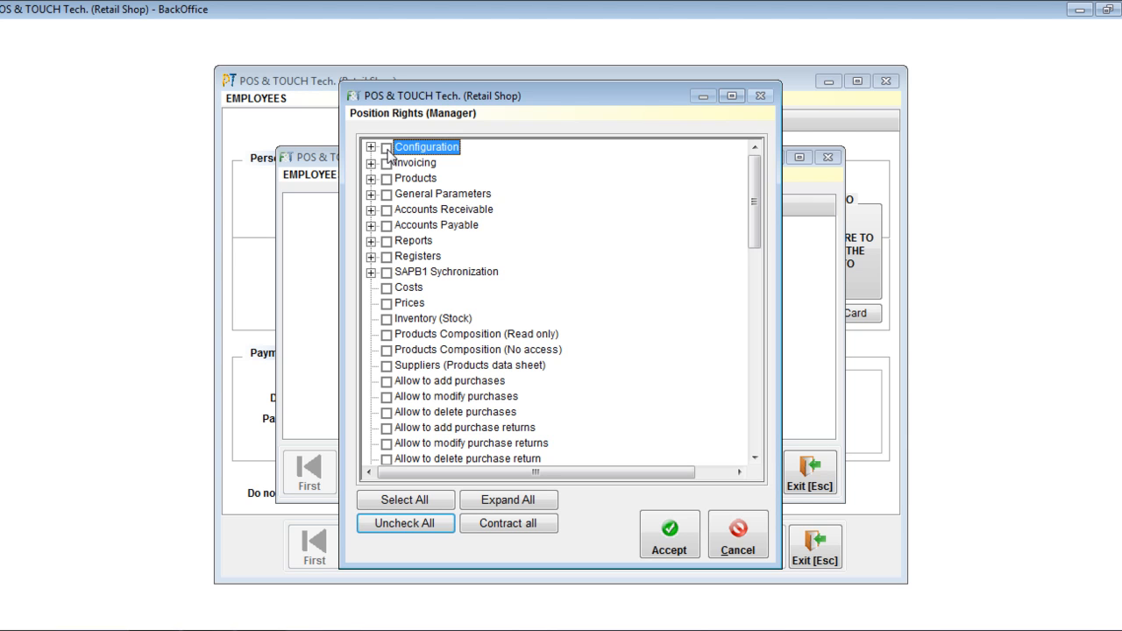
Try enabling the Configuration rights group and expand it to show its individual options.
{"action": "left_click", "coordinate": [386, 148]}
{"action": "left_click", "coordinate": [371, 147]}
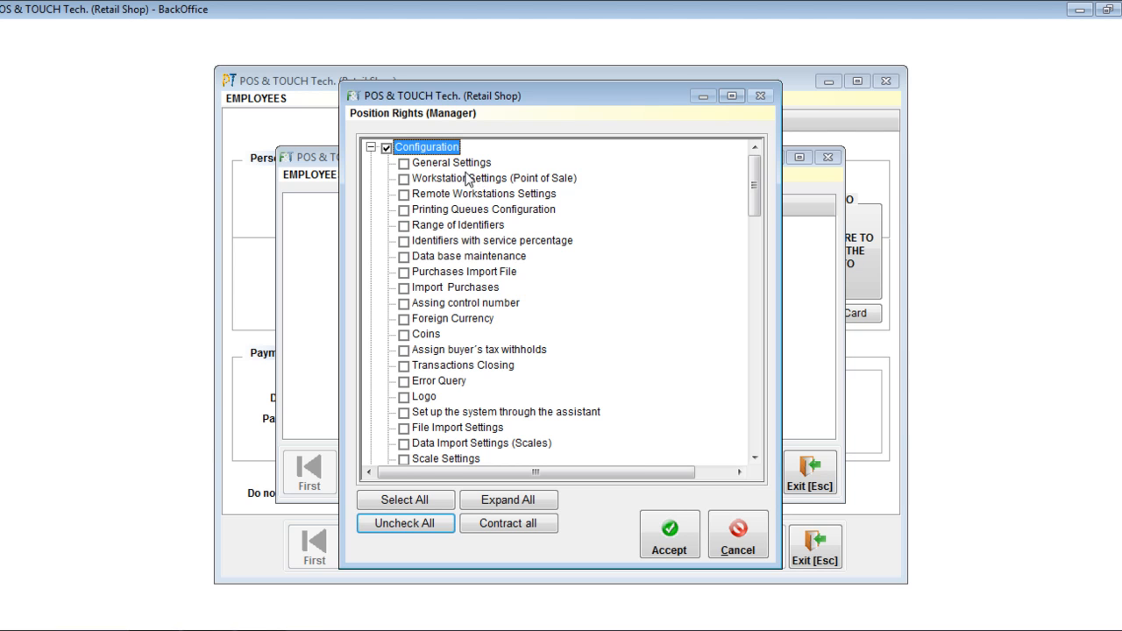
{"action": "left_click", "coordinate": [386, 149]}
{"action": "left_click", "coordinate": [387, 149]}
{"action": "left_click", "coordinate": [386, 147]}
Try individual Configuration rights such as General Settings, WorkstationSettings (Point of Sale) and Remote Workstations Settings, and uncheck all rights.
{"action": "left_click", "coordinate": [403, 164]}
{"action": "left_click", "coordinate": [403, 179]}
{"action": "left_click", "coordinate": [403, 195]}
{"action": "left_click", "coordinate": [403, 179]}
{"action": "left_click", "coordinate": [403, 163]}
{"action": "left_click", "coordinate": [413, 195]}
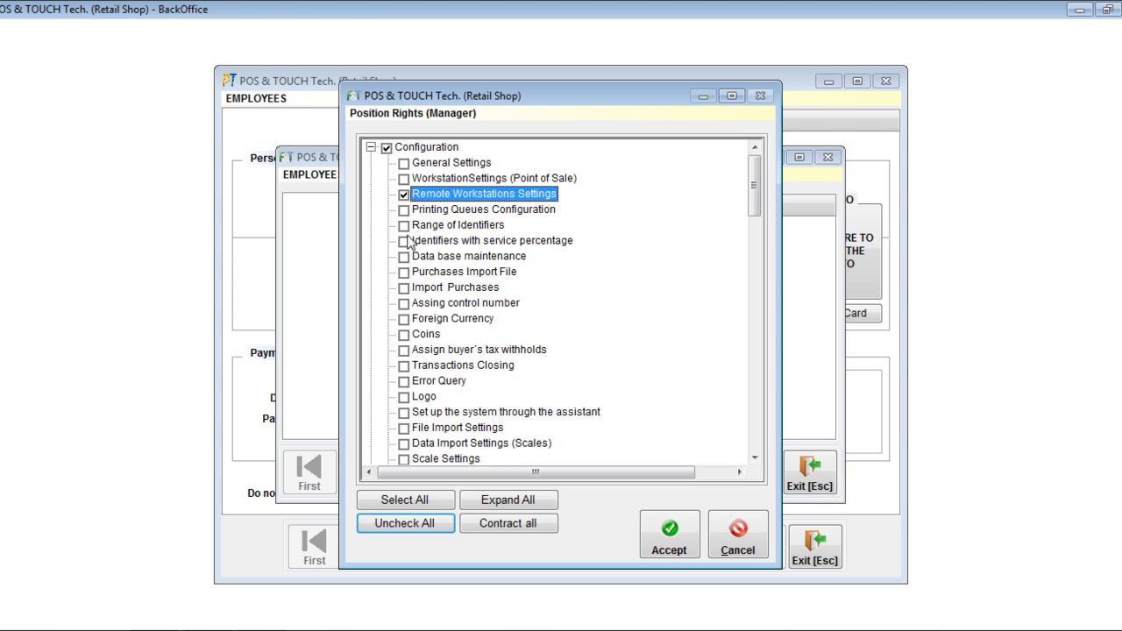
{"action": "left_click", "coordinate": [404, 194]}
{"action": "left_click", "coordinate": [401, 255]}
{"action": "left_click", "coordinate": [404, 334]}
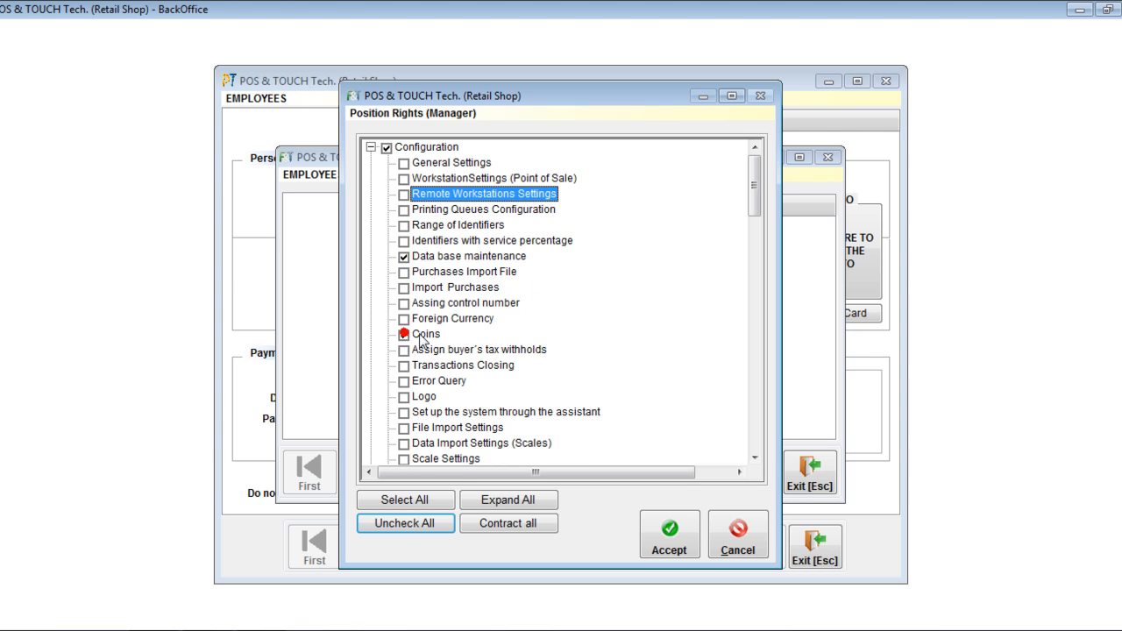
{"action": "left_click", "coordinate": [405, 397]}
{"action": "left_click", "coordinate": [404, 523]}
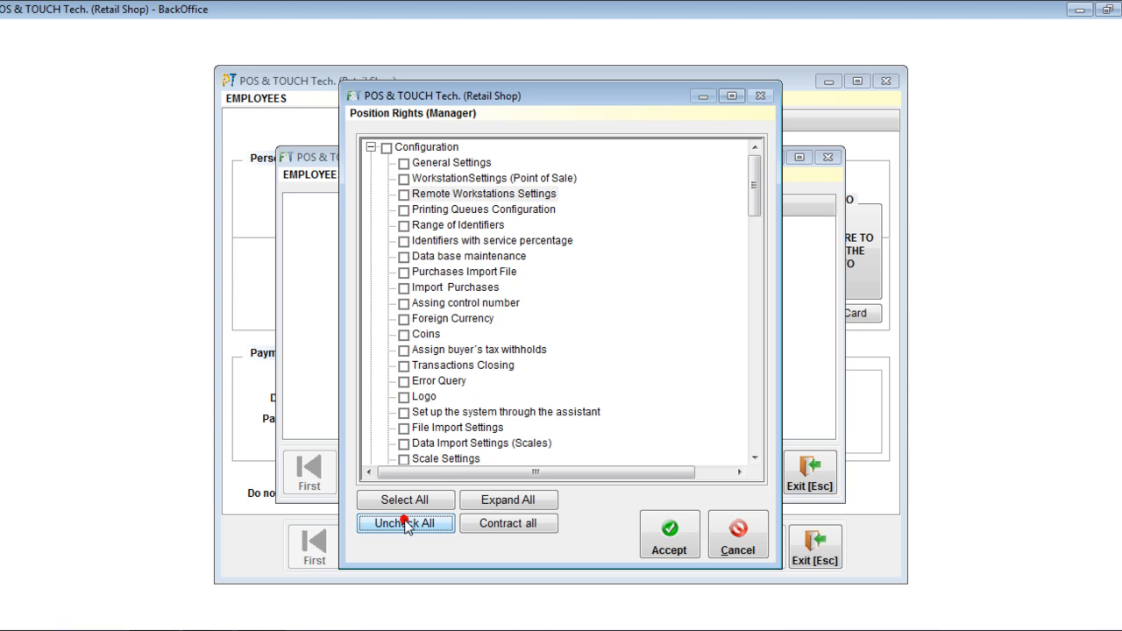
Grant the Manager position all rights except the Configuration group.
{"action": "left_click", "coordinate": [371, 147]}
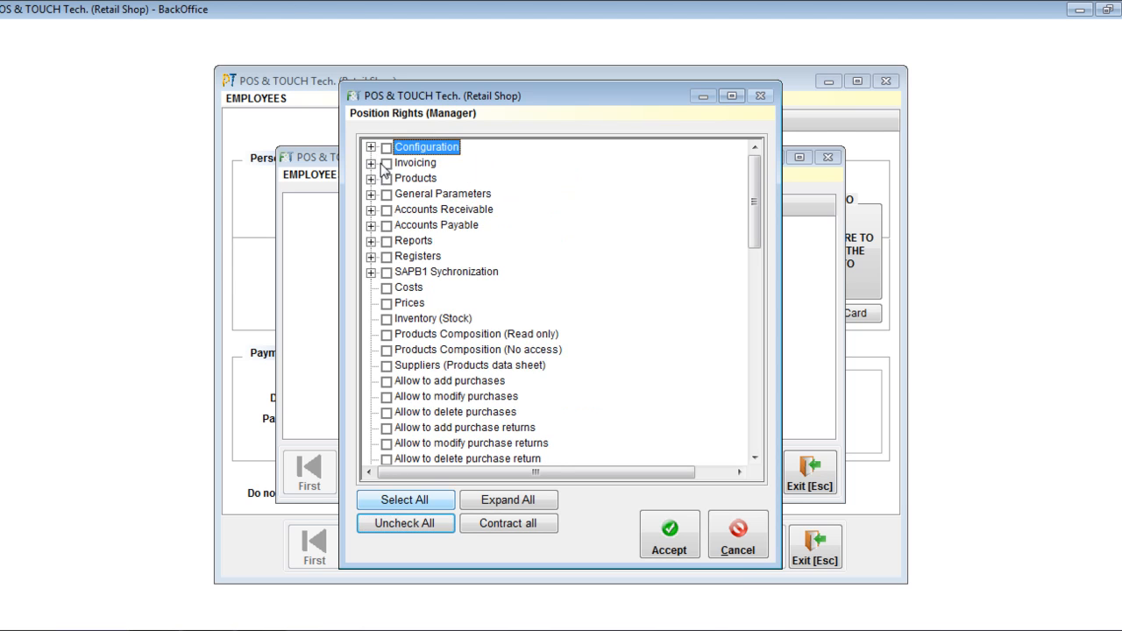
{"action": "left_click", "coordinate": [410, 501]}
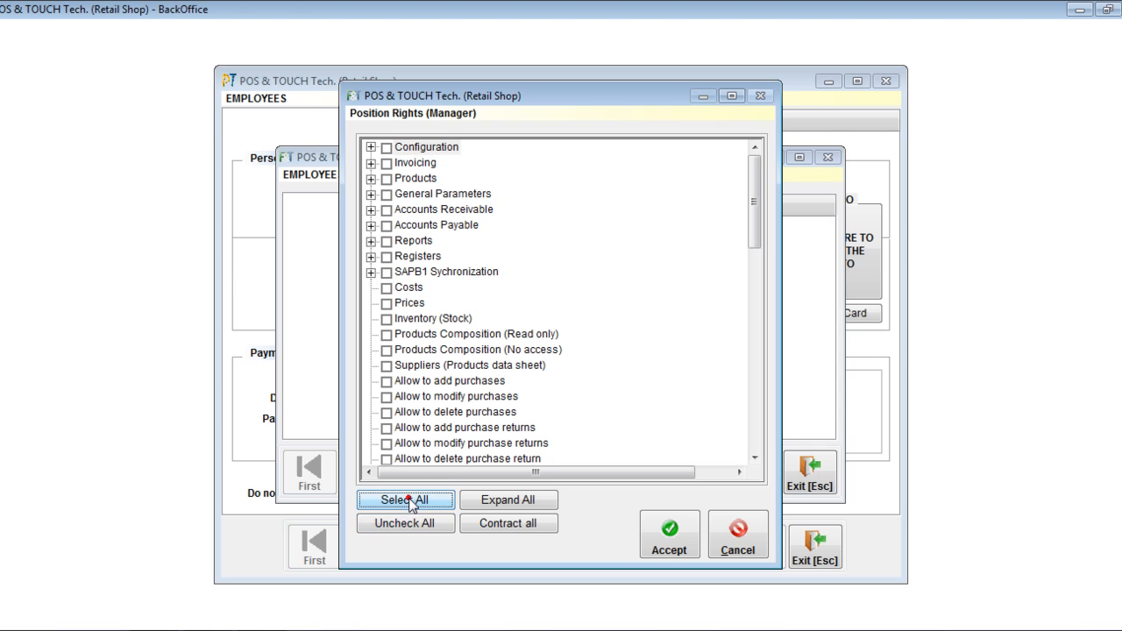
{"action": "left_click", "coordinate": [384, 147]}
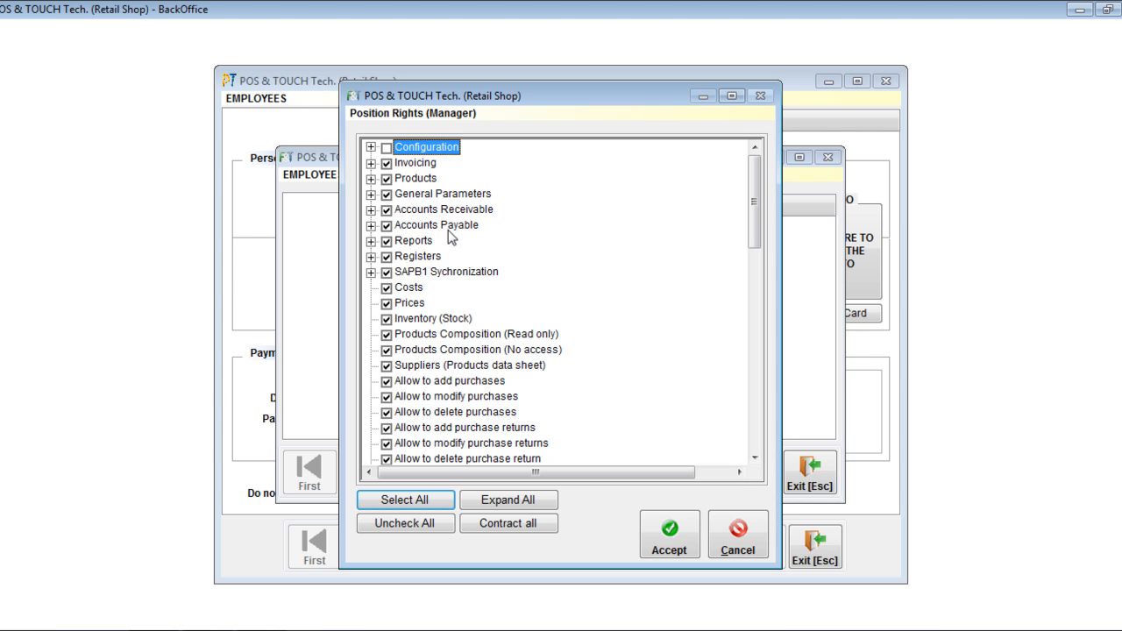
Examine the individual rights inside the Invoicing and Products groups, keeping both groups enabled.
{"action": "left_click", "coordinate": [371, 163]}
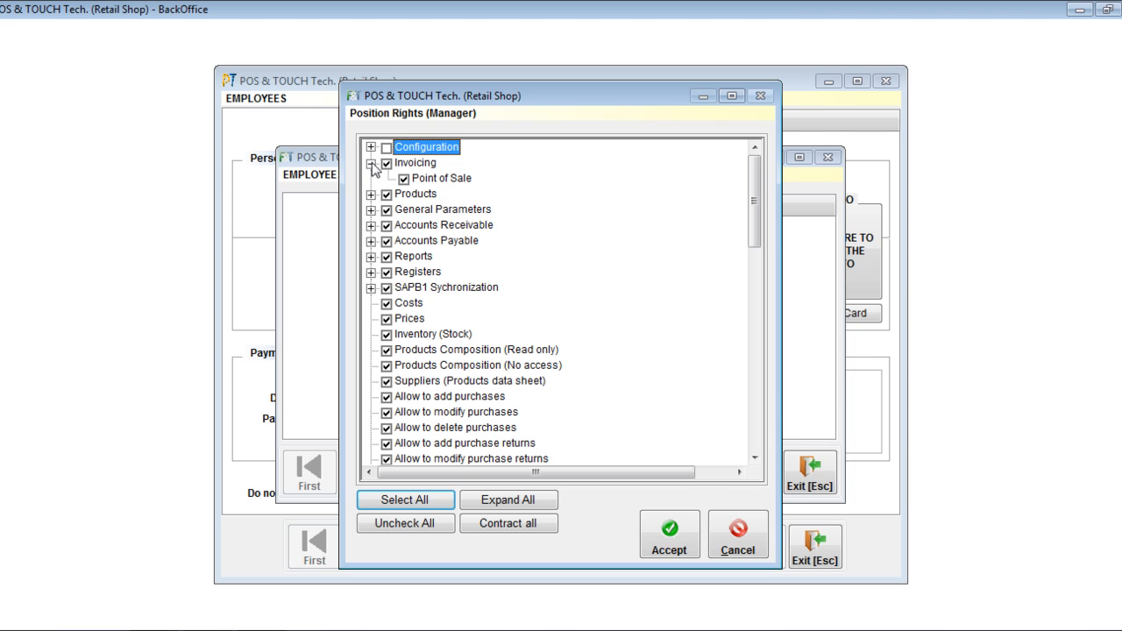
{"action": "left_click", "coordinate": [371, 194]}
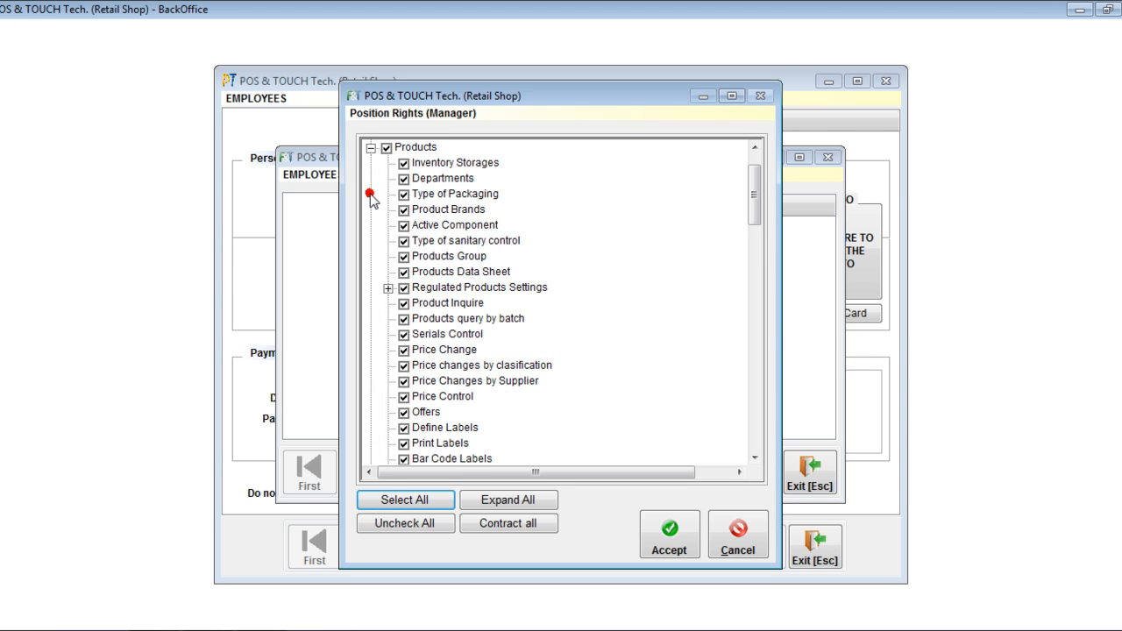
{"action": "left_click", "coordinate": [371, 147]}
{"action": "left_click", "coordinate": [371, 147]}
{"action": "left_click", "coordinate": [371, 147]}
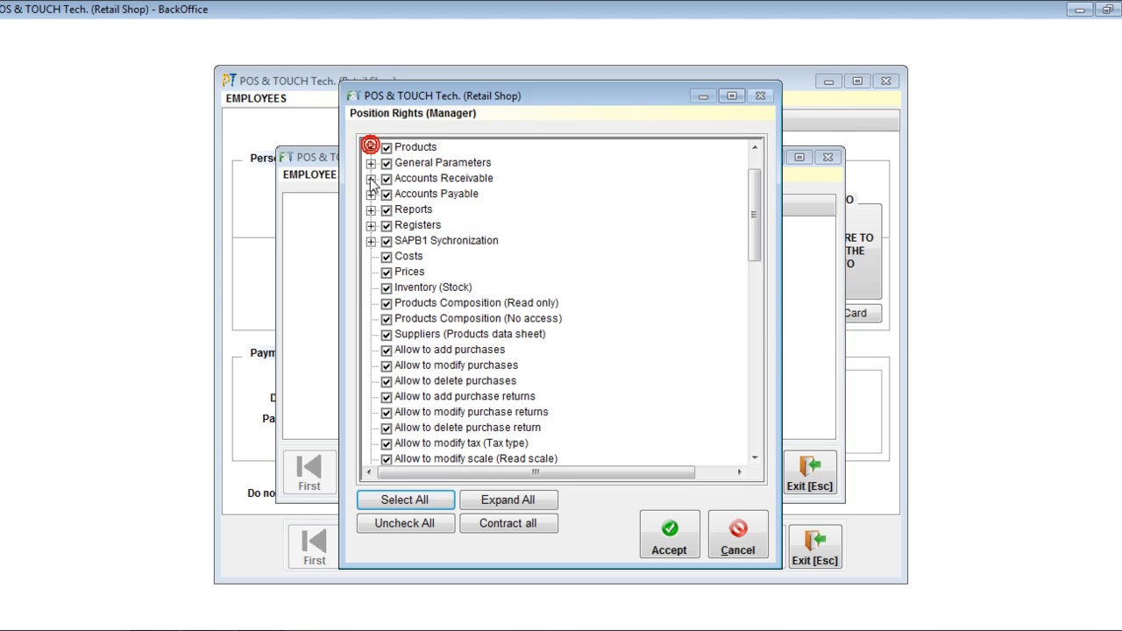
{"action": "scroll", "coordinate": [373, 180], "scroll_direction": "up", "scroll_amount": 1}
{"action": "left_click", "coordinate": [371, 163]}
{"action": "left_click", "coordinate": [386, 163]}
{"action": "left_click", "coordinate": [388, 163]}
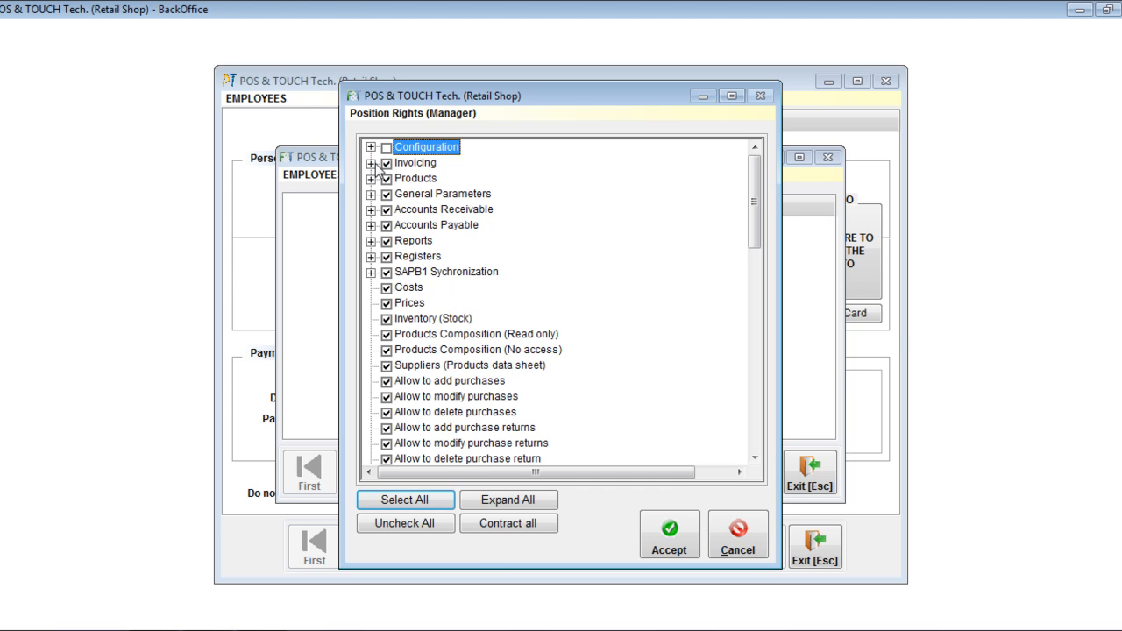
Review the Manager position's Invoicing, Products and remaining rights, accept them and save the position.
{"action": "left_click", "coordinate": [371, 163]}
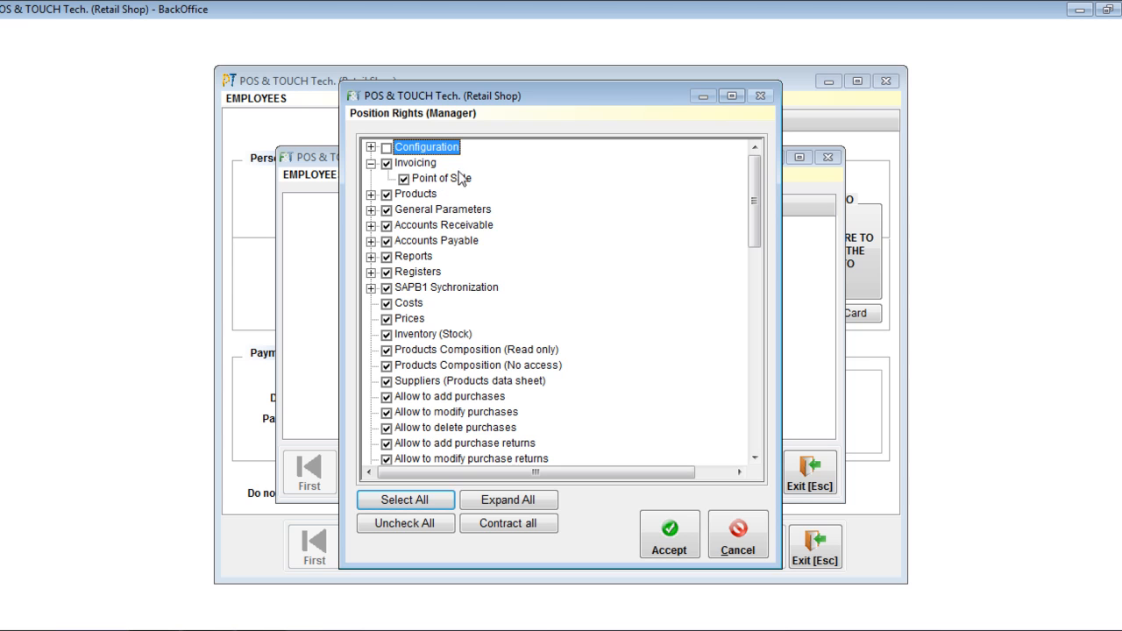
{"action": "left_click", "coordinate": [370, 194]}
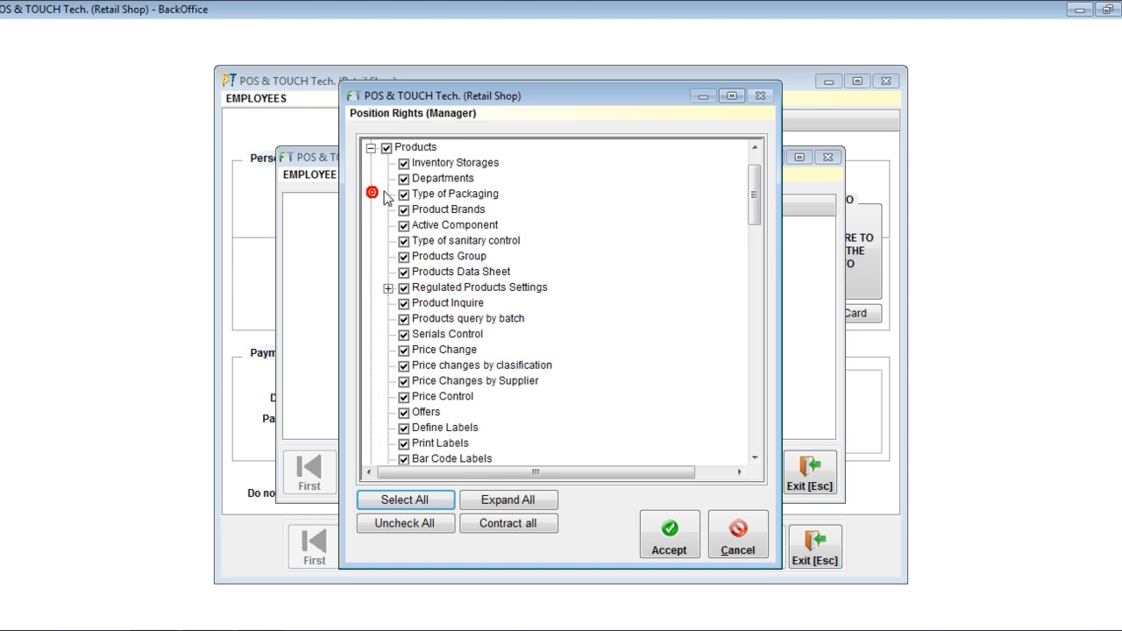
{"action": "left_click", "coordinate": [371, 147]}
{"action": "left_click_drag", "start_coordinate": [758, 193], "coordinate": [767, 419]}
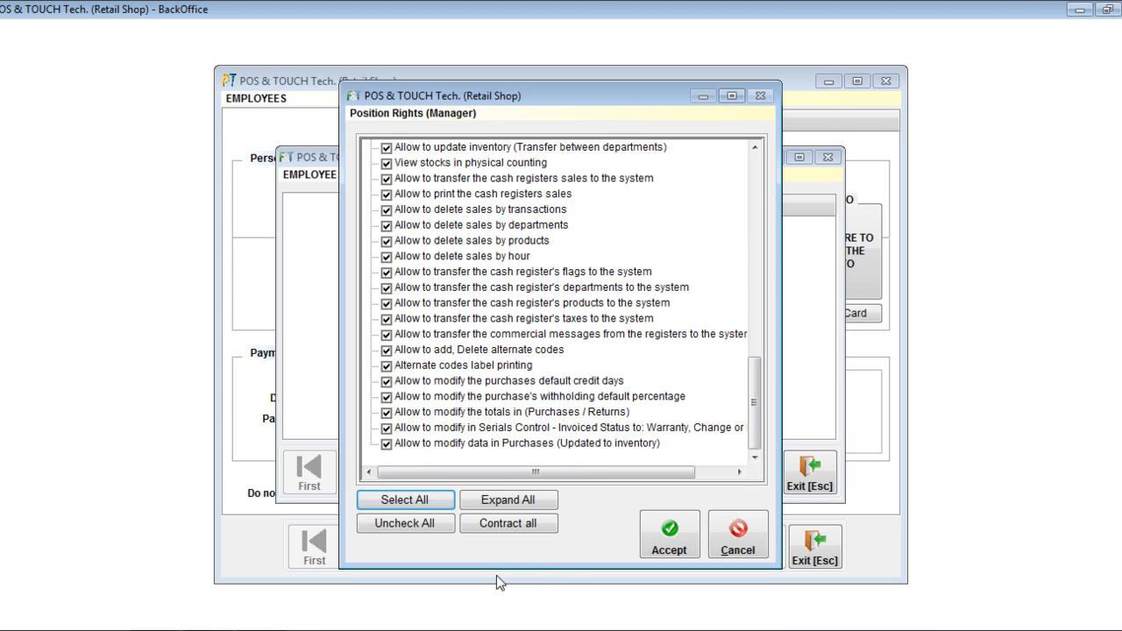
{"action": "left_click", "coordinate": [671, 536]}
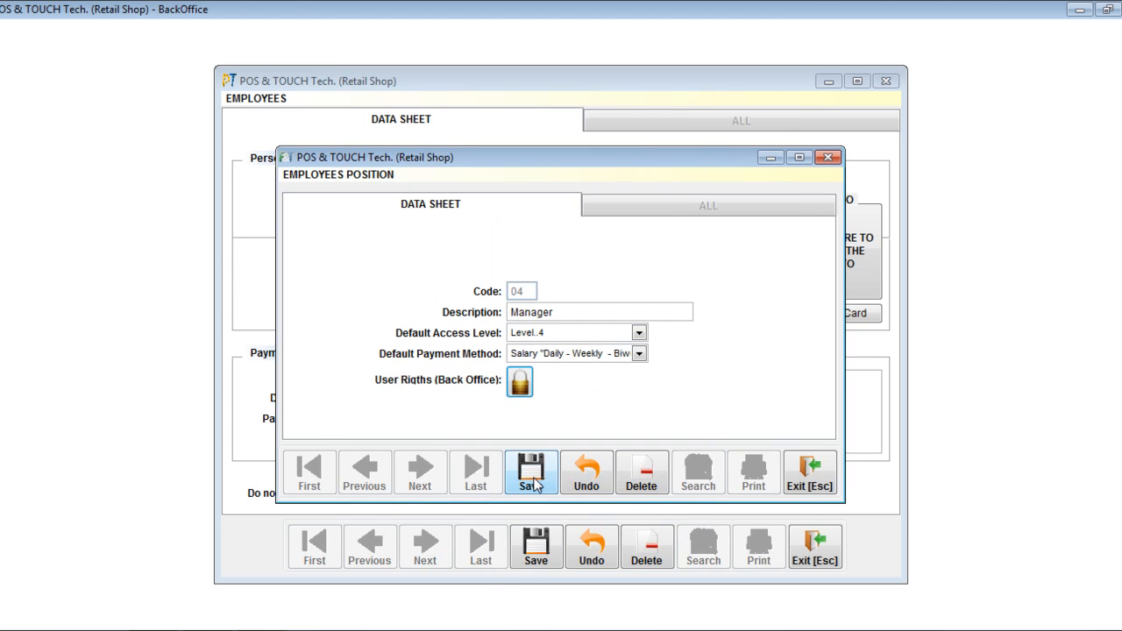
{"action": "left_click", "coordinate": [533, 485]}
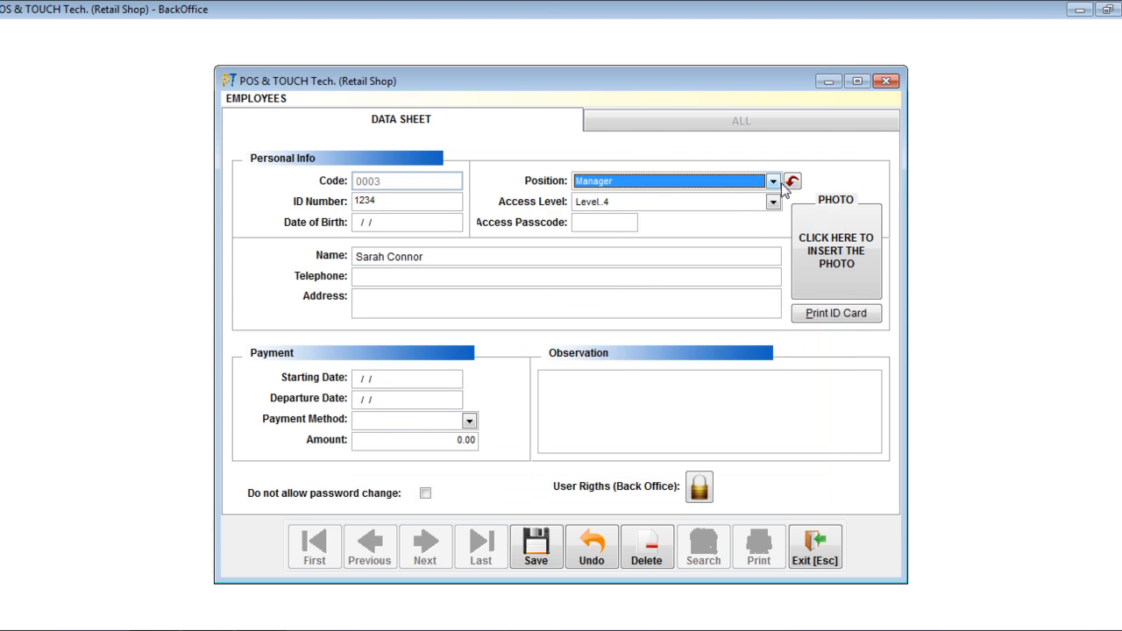
Assign the Storage Clerk position to the new employee and enter the employee's access passcode.
{"action": "left_click", "coordinate": [774, 180]}
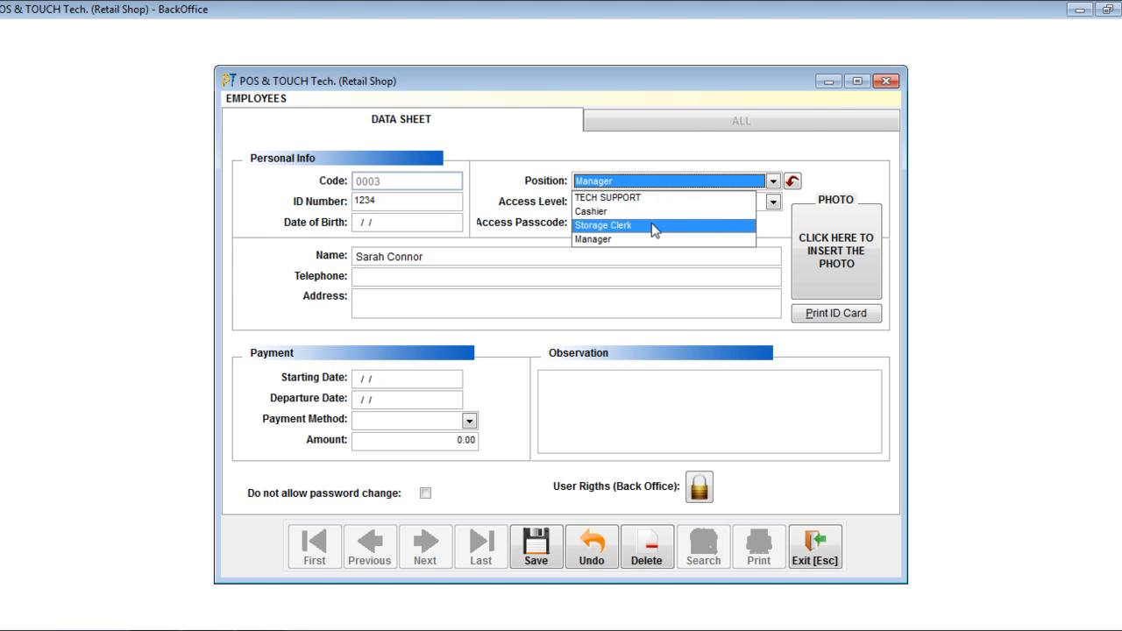
{"action": "left_click", "coordinate": [651, 224]}
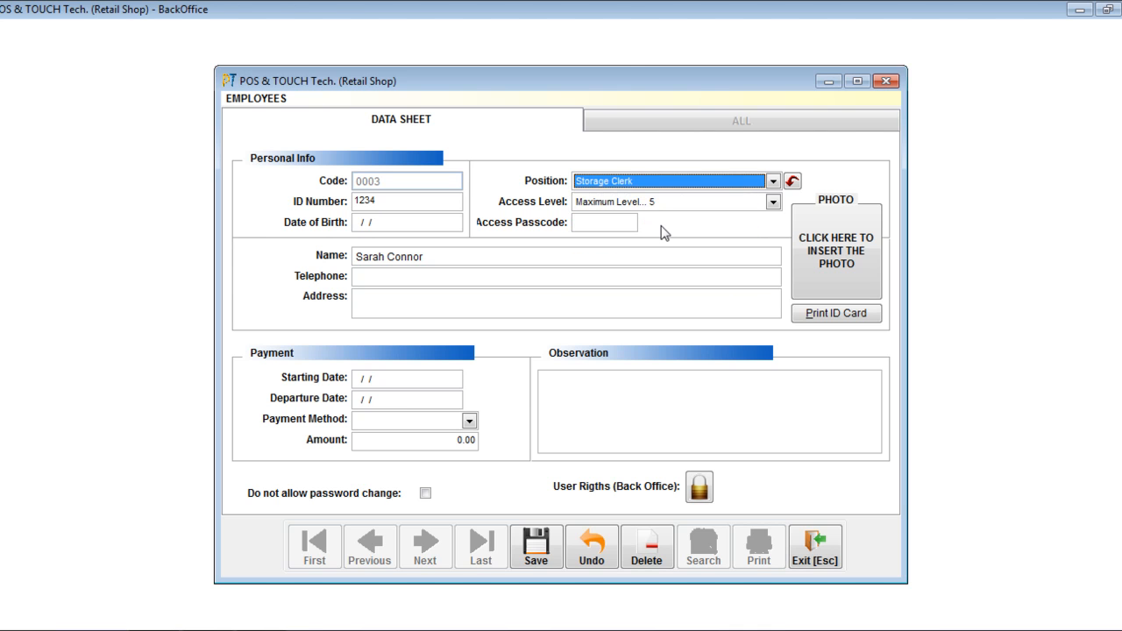
{"action": "left_click", "coordinate": [581, 223]}
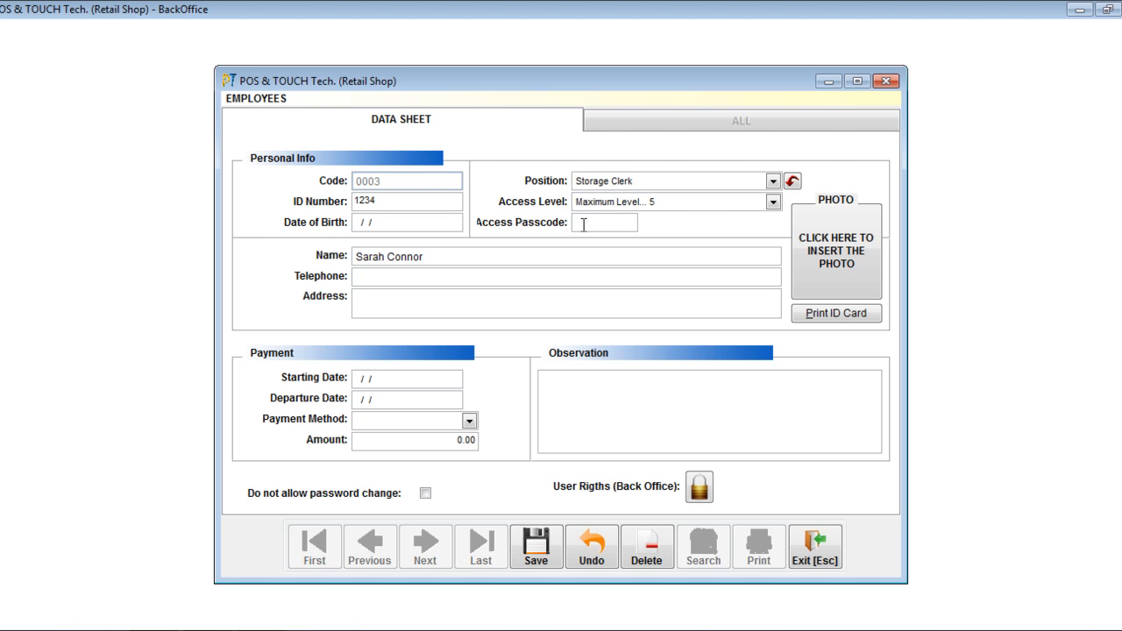
{"action": "type", "text": "234"}
Make the employee's back office user rights inherit those of the assigned position.
{"action": "left_click", "coordinate": [742, 474]}
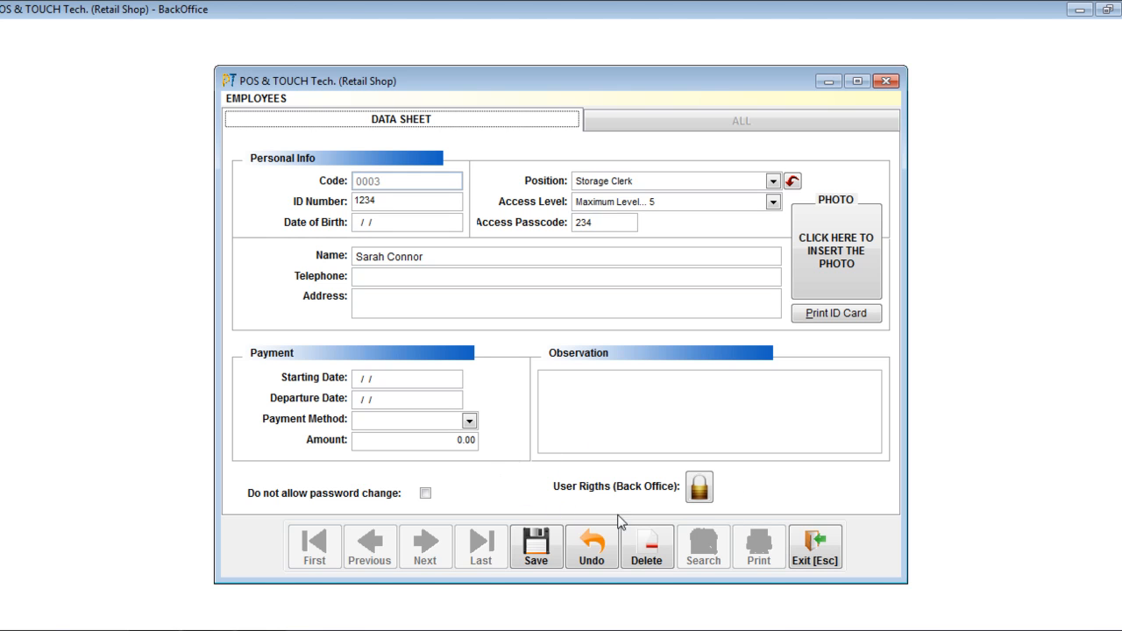
{"action": "left_click", "coordinate": [719, 484]}
{"action": "left_click", "coordinate": [707, 491]}
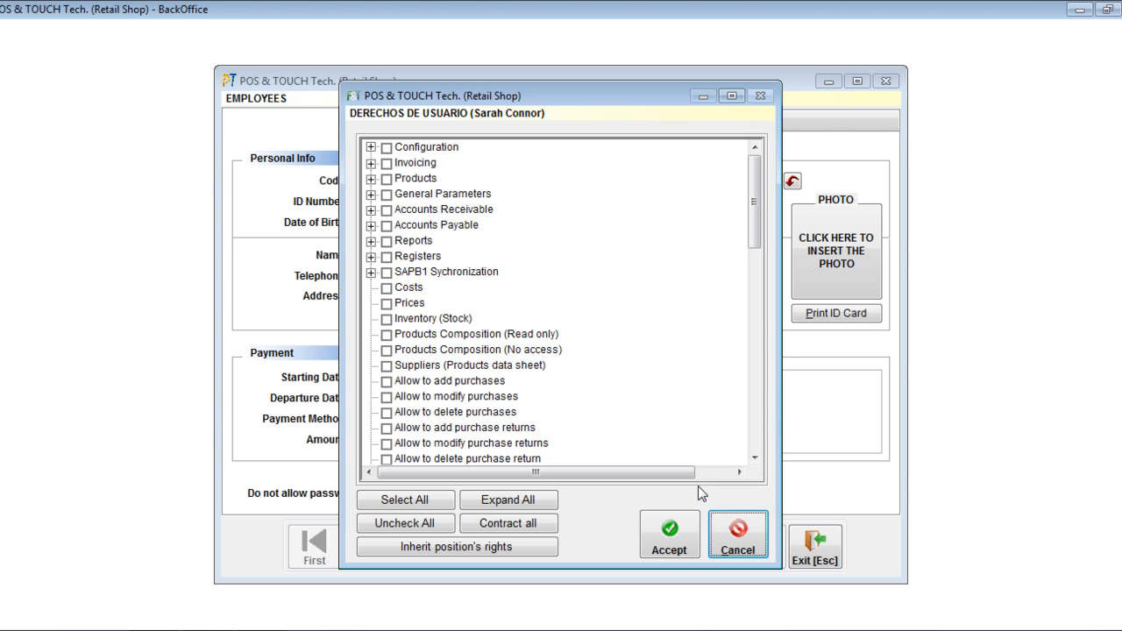
{"action": "left_click", "coordinate": [756, 177]}
{"action": "mouse_move", "coordinate": [757, 177]}
{"action": "left_mouse_down"}
{"action": "mouse_move", "coordinate": [756, 410]}
{"action": "mouse_move", "coordinate": [760, 181]}
{"action": "left_mouse_up"}
{"action": "left_click", "coordinate": [399, 502]}
{"action": "left_click", "coordinate": [406, 523]}
{"action": "left_click", "coordinate": [462, 550]}
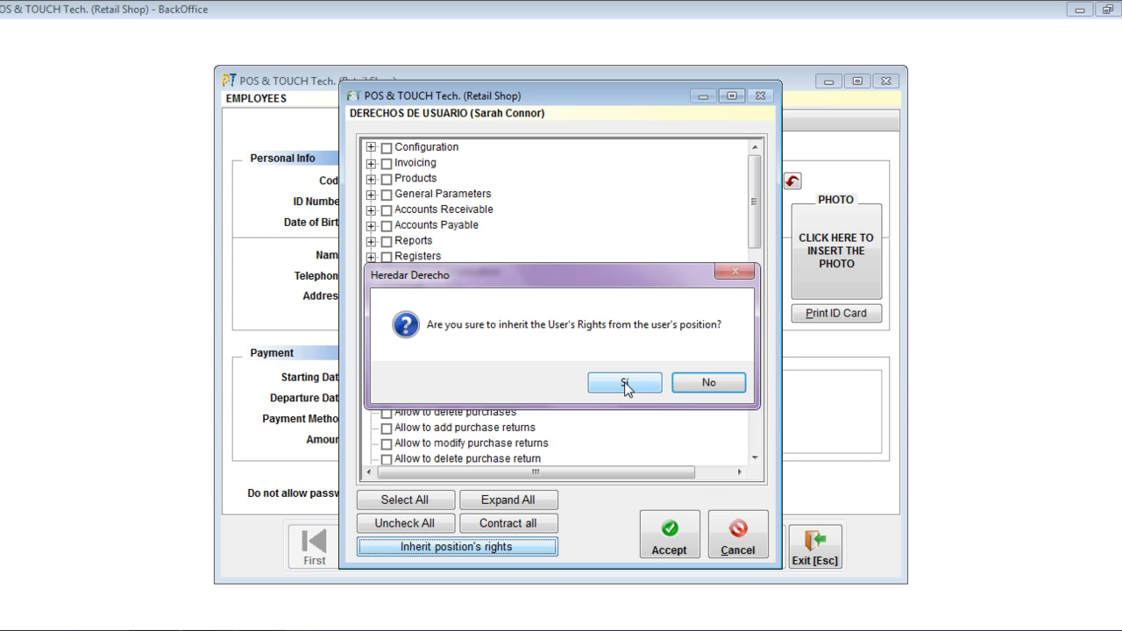
{"action": "left_click", "coordinate": [624, 384]}
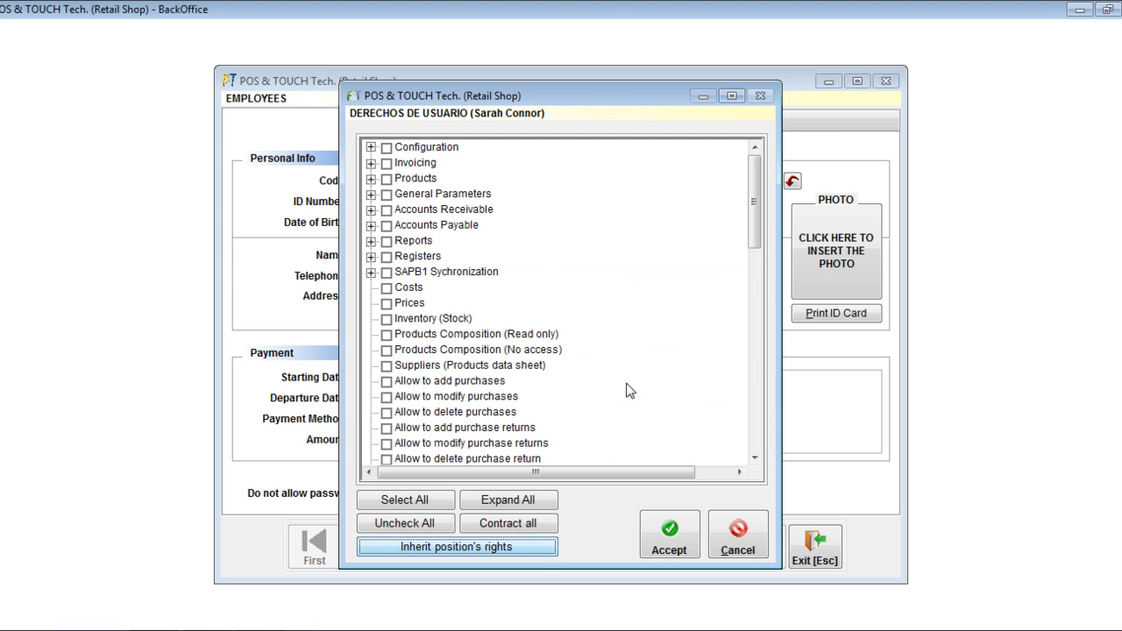
{"action": "left_click", "coordinate": [542, 552]}
{"action": "mouse_move", "coordinate": [576, 99]}
{"action": "left_mouse_down"}
{"action": "mouse_move", "coordinate": [603, 324]}
{"action": "mouse_move", "coordinate": [605, 238]}
{"action": "mouse_move", "coordinate": [581, 103]}
{"action": "left_mouse_up"}
Examine the employee's inherited Products rights, including the Regulated Products Settings and Entry/Exits (Transactions) subgroups.
{"action": "left_click", "coordinate": [378, 180]}
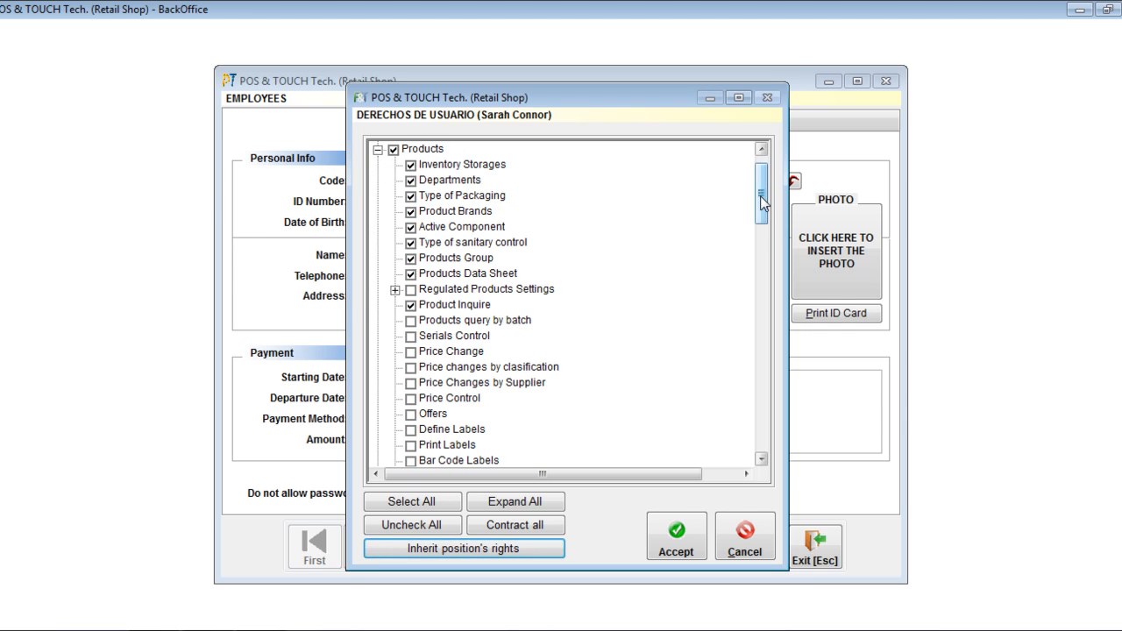
{"action": "left_click_drag", "start_coordinate": [760, 197], "coordinate": [767, 165]}
{"action": "left_click_drag", "start_coordinate": [663, 95], "coordinate": [644, 77]}
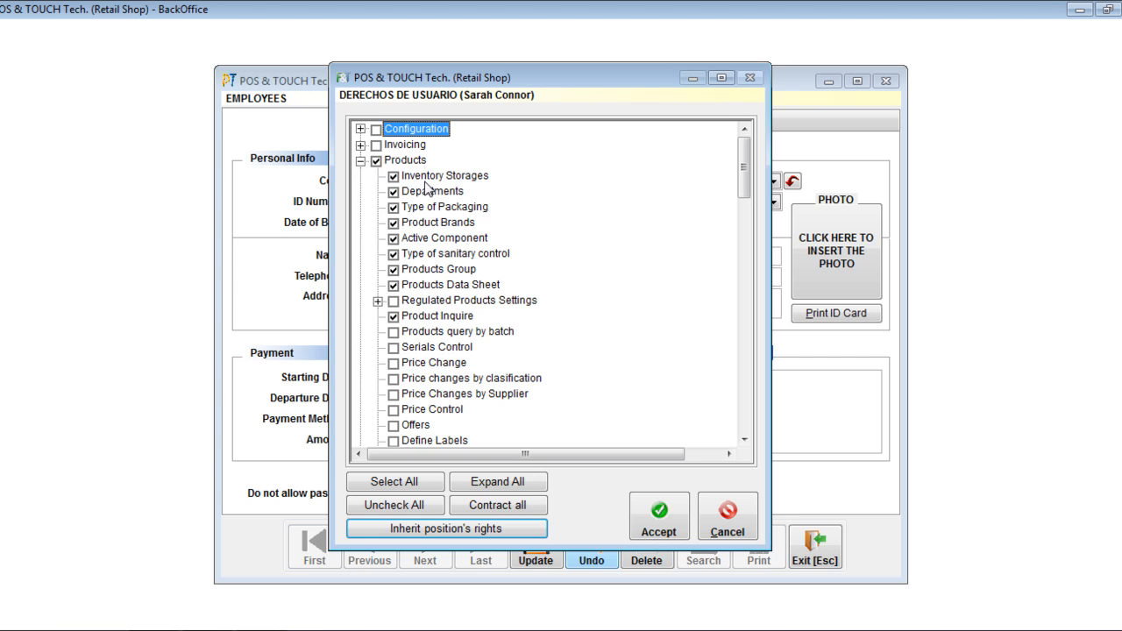
{"action": "left_click", "coordinate": [378, 301]}
{"action": "left_click", "coordinate": [378, 301]}
{"action": "left_click_drag", "start_coordinate": [743, 156], "coordinate": [745, 233]}
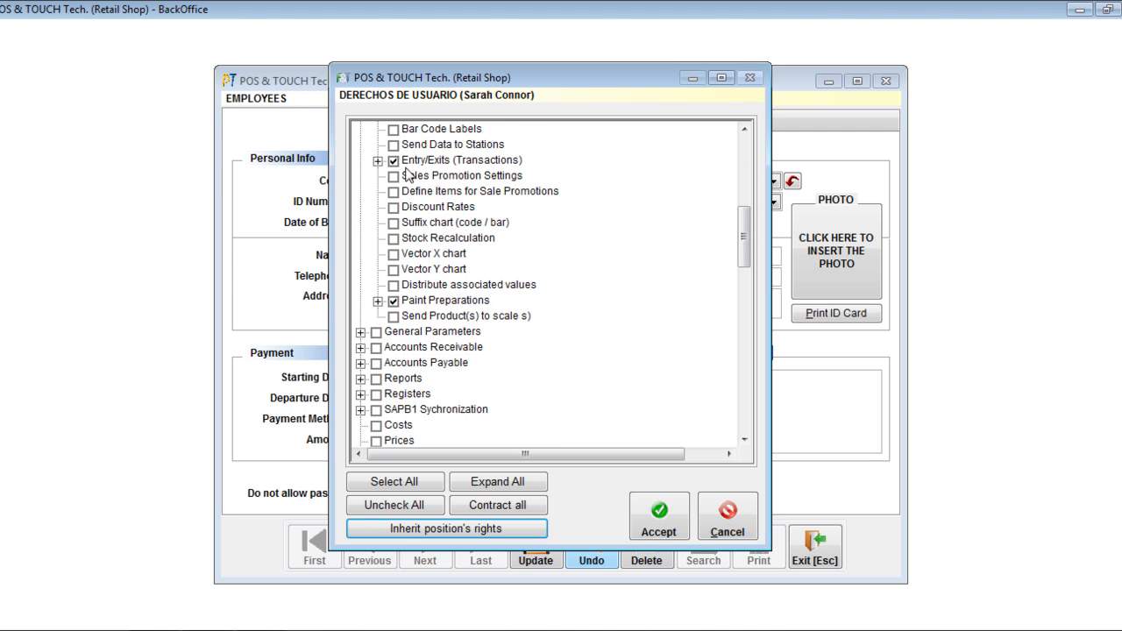
{"action": "left_click", "coordinate": [378, 160]}
{"action": "left_click", "coordinate": [378, 160]}
{"action": "left_click_drag", "start_coordinate": [744, 236], "coordinate": [745, 163]}
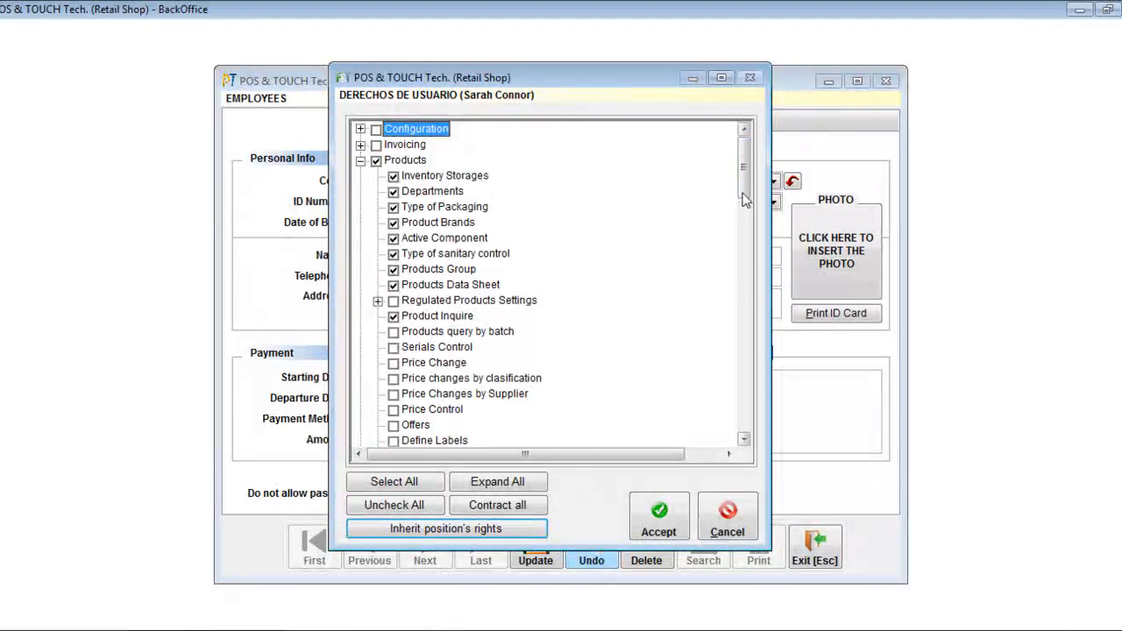
Accept the employee's inherited user rights and update the employee record.
{"action": "left_click", "coordinate": [659, 525]}
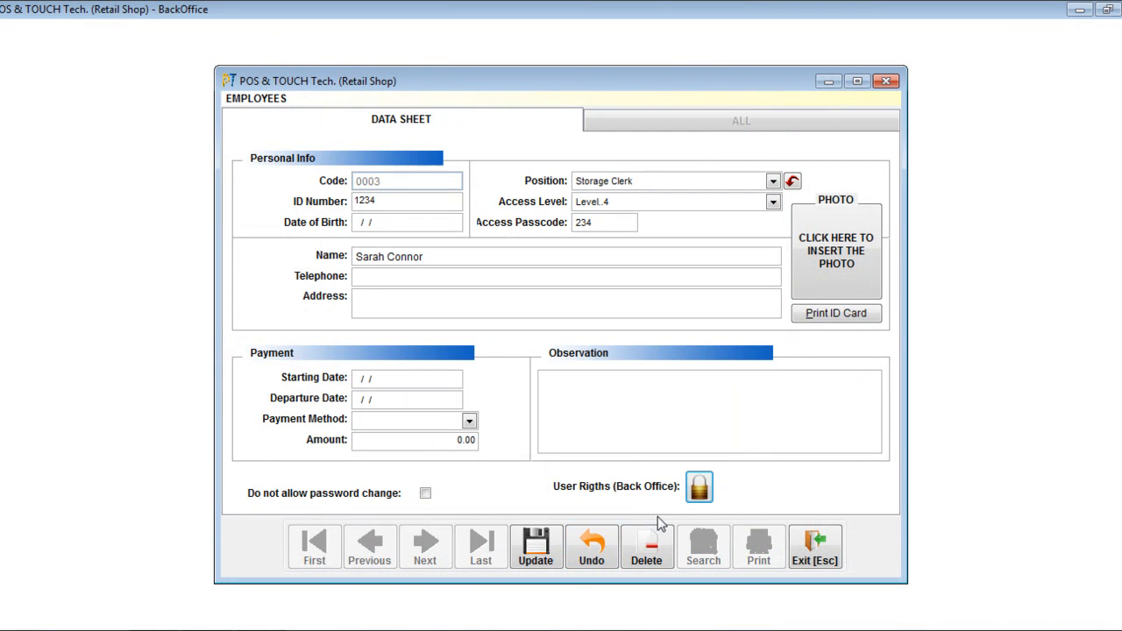
{"action": "left_click", "coordinate": [540, 547]}
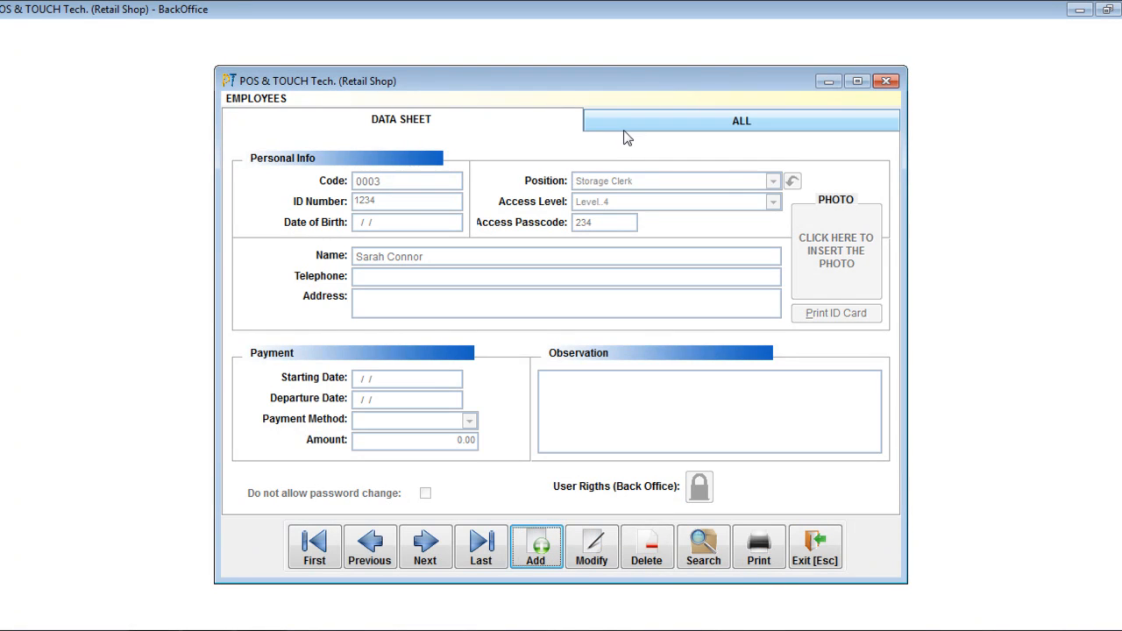
Search the list of all employees by name for "sa" and clear the search text.
{"action": "left_click", "coordinate": [628, 129]}
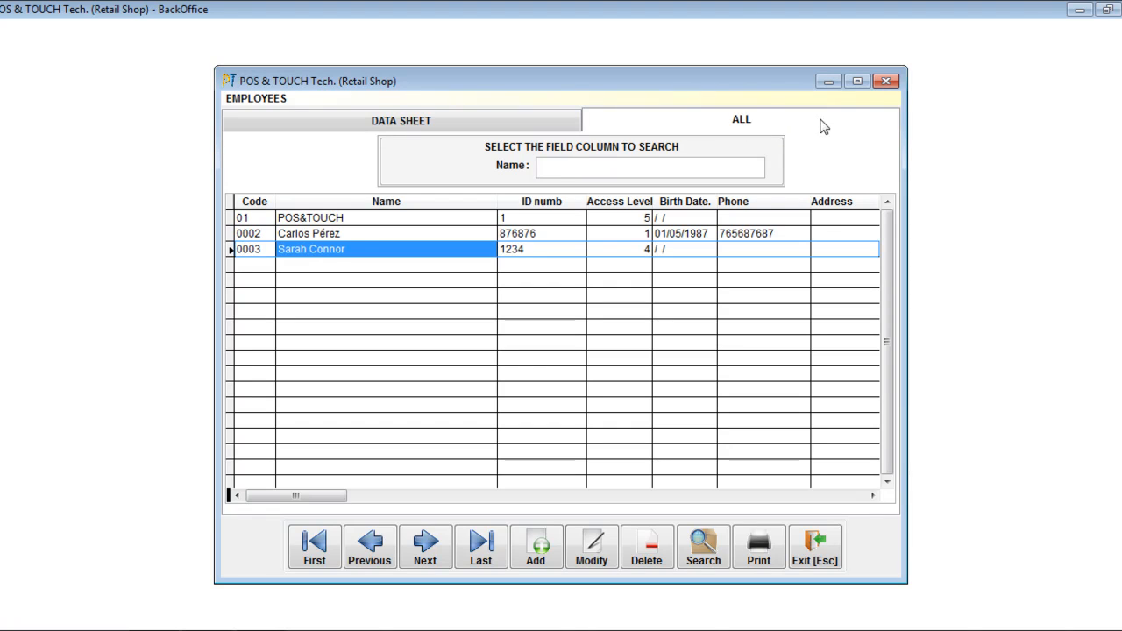
{"action": "left_click", "coordinate": [557, 167]}
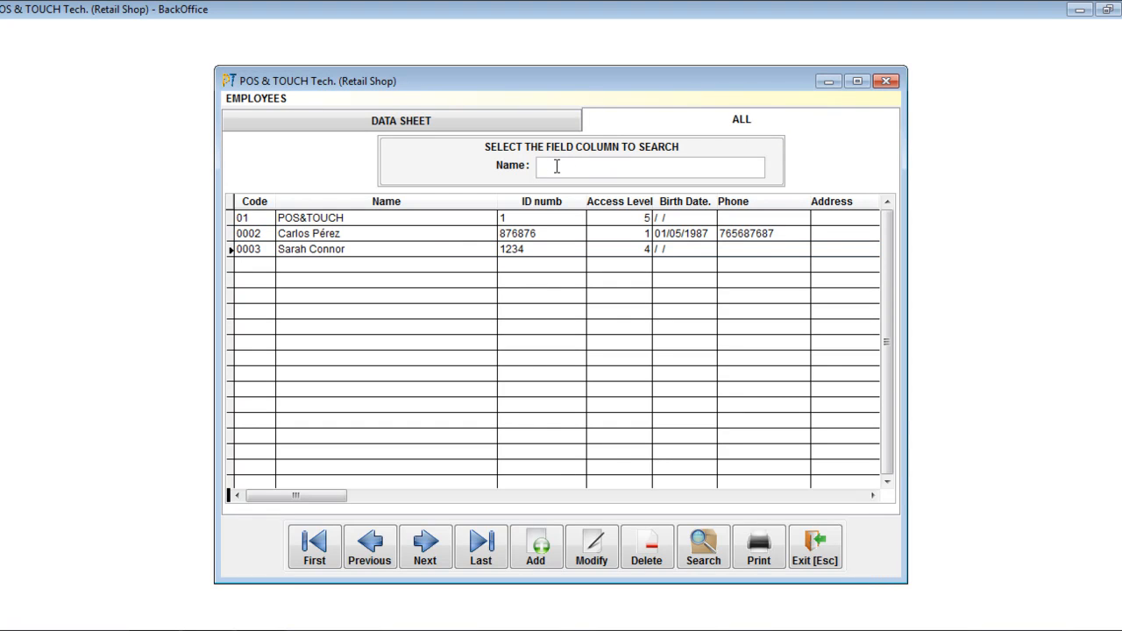
{"action": "type", "text": "sa"}
{"action": "key", "text": "Return"}
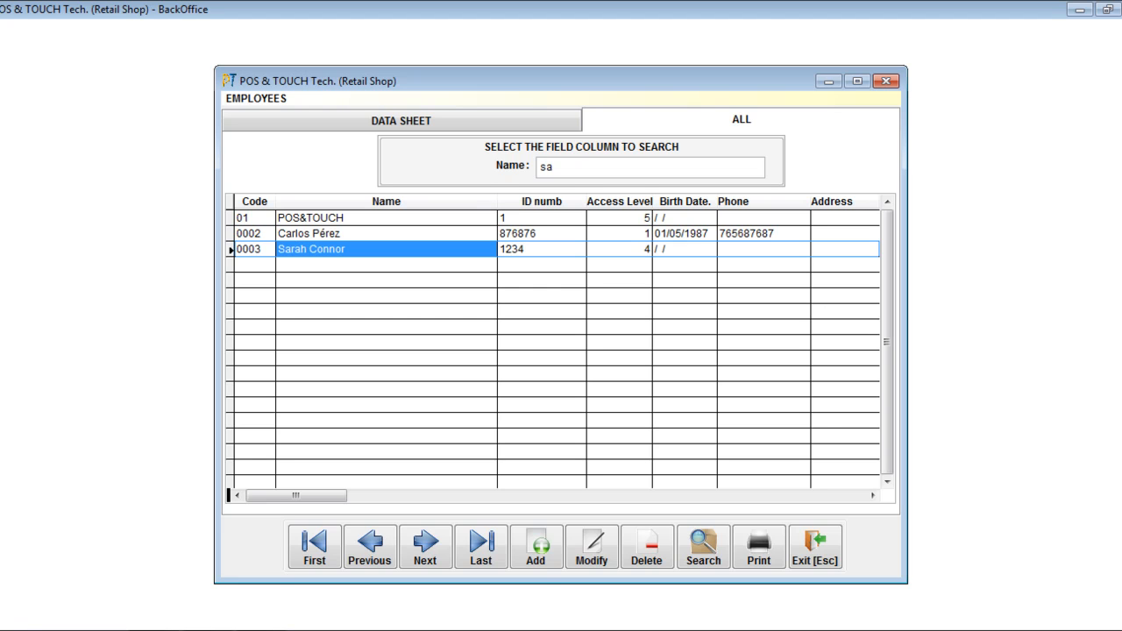
{"action": "left_click_drag", "start_coordinate": [566, 171], "coordinate": [490, 170]}
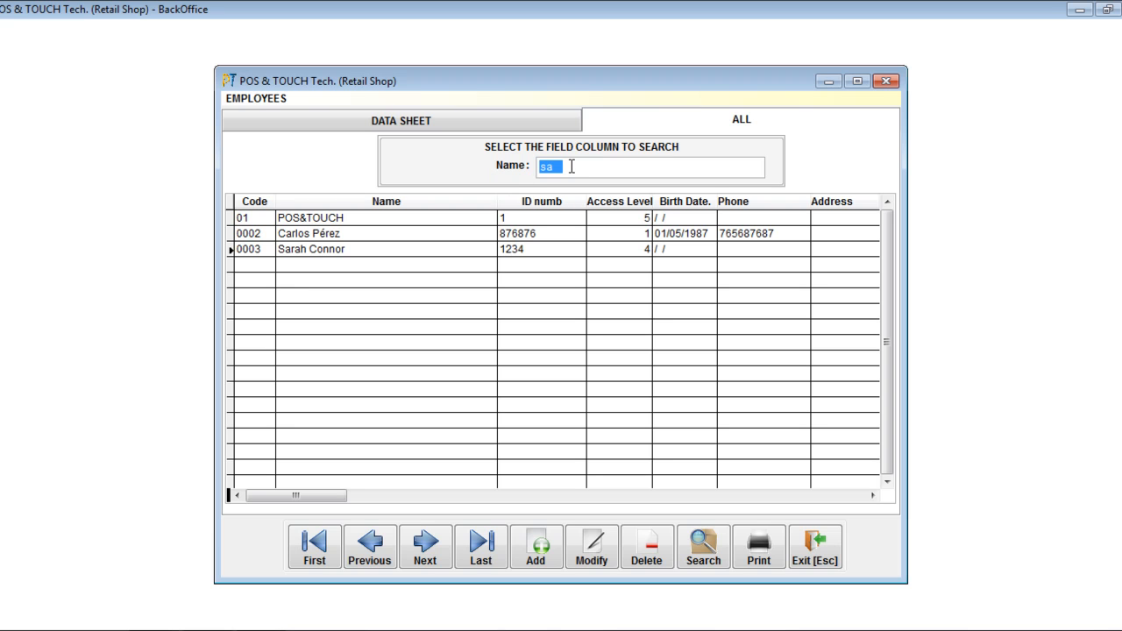
{"action": "key", "text": "BackSpace"}
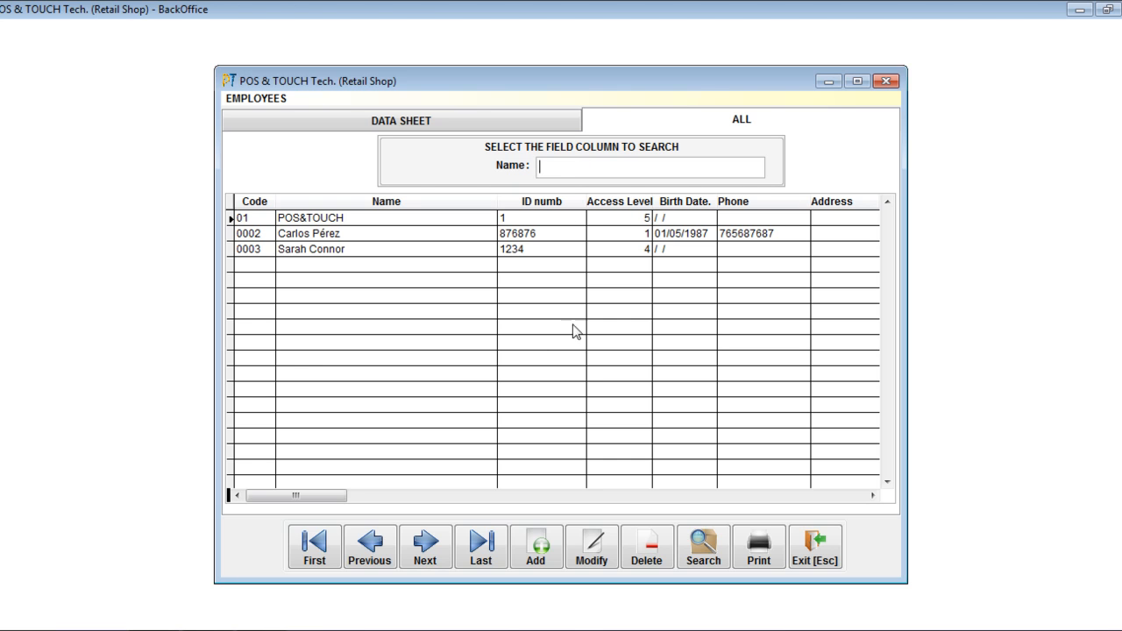
Examine the POS&TOUCH employee's data sheet alongside the list of all employees, ending on the data sheet.
{"action": "left_click", "coordinate": [452, 123]}
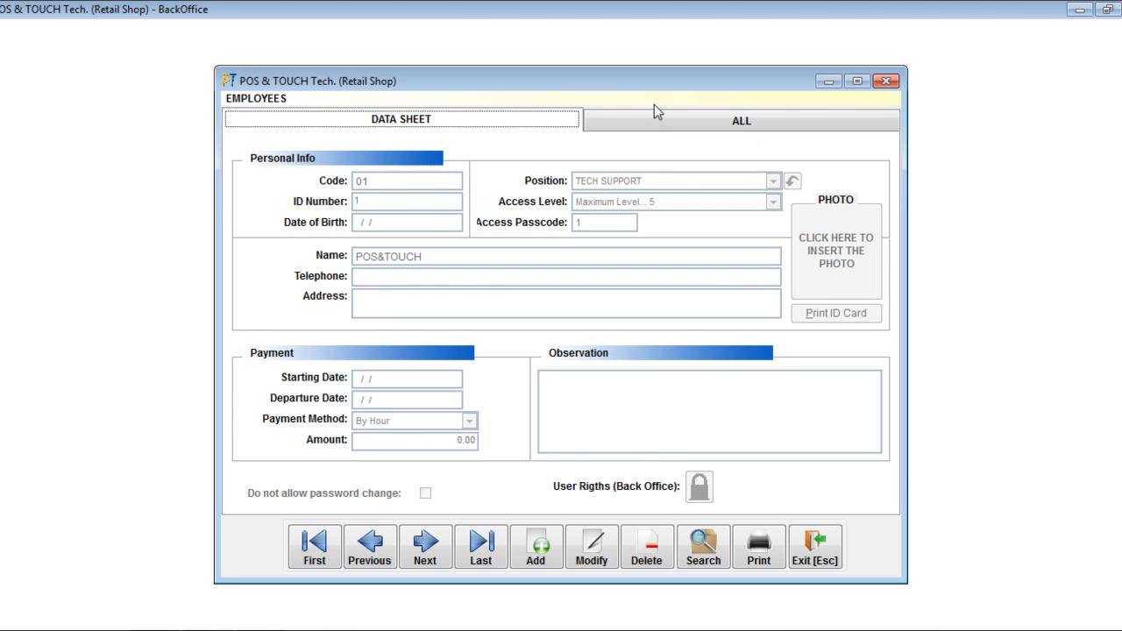
{"action": "left_click", "coordinate": [655, 114]}
{"action": "left_click", "coordinate": [472, 123]}
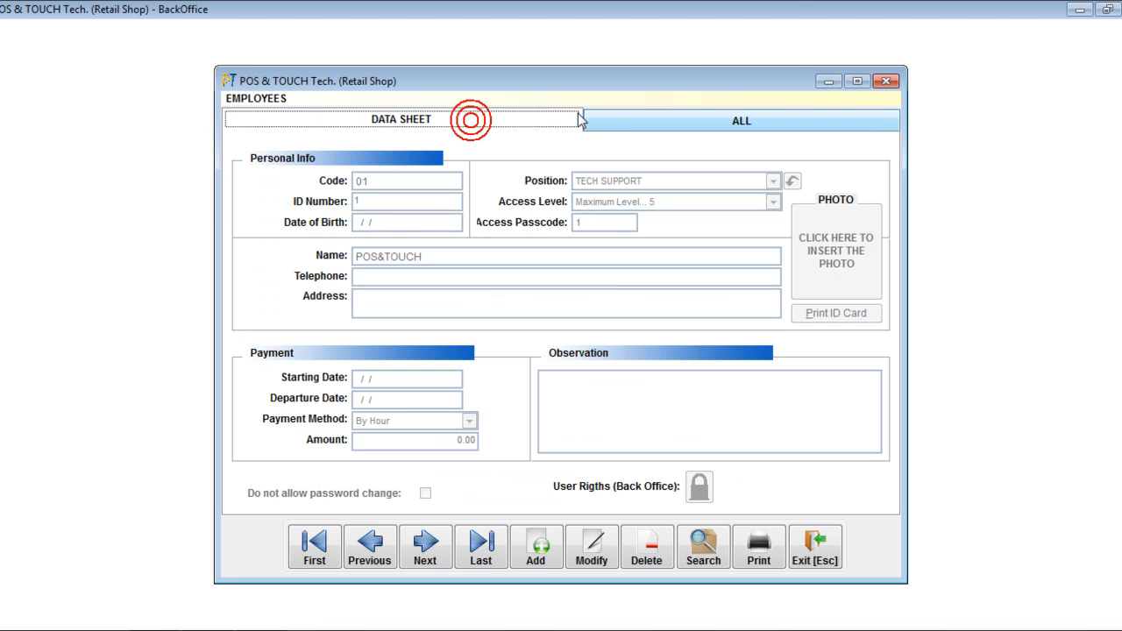
{"action": "left_click", "coordinate": [634, 120]}
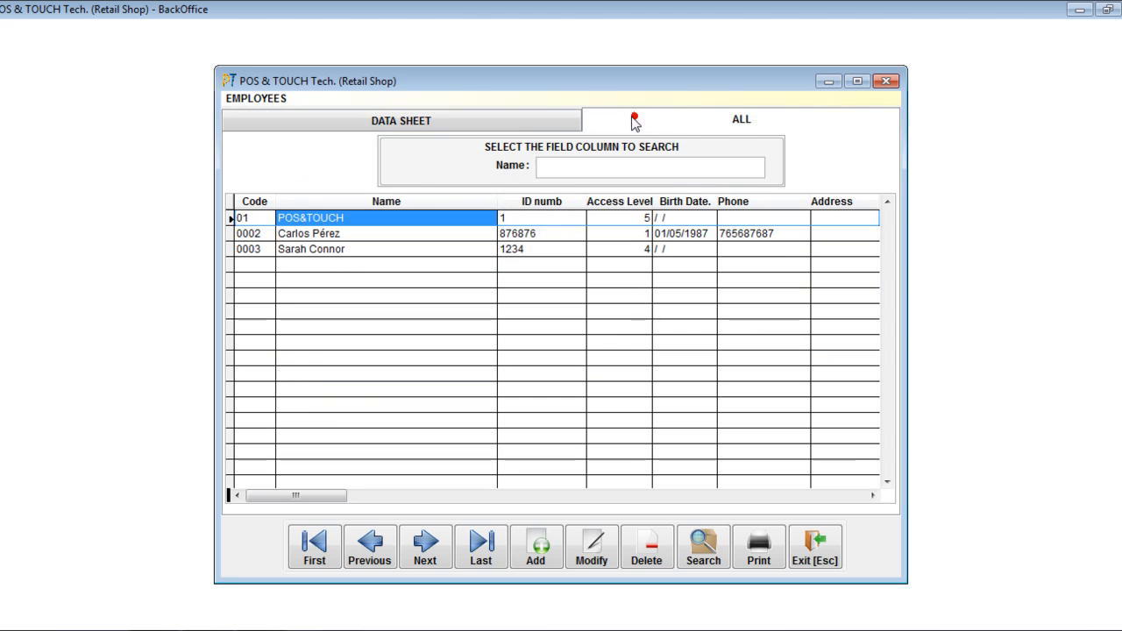
{"action": "left_click", "coordinate": [497, 120]}
{"action": "left_click", "coordinate": [629, 120]}
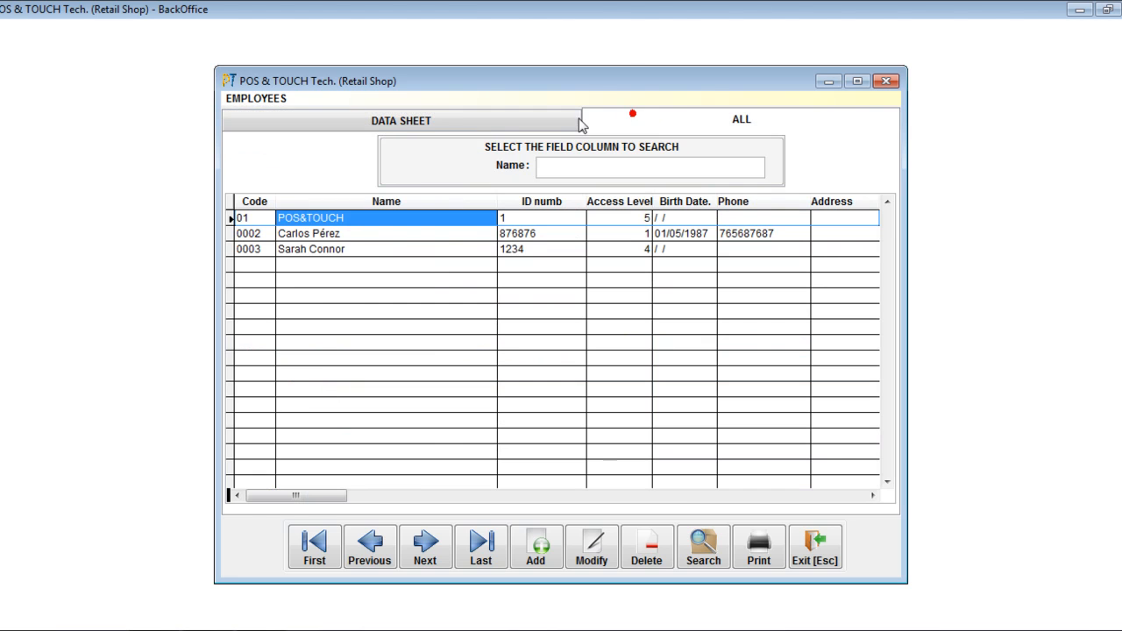
{"action": "left_click", "coordinate": [498, 120]}
{"action": "left_click", "coordinate": [623, 120]}
{"action": "left_click", "coordinate": [524, 120]}
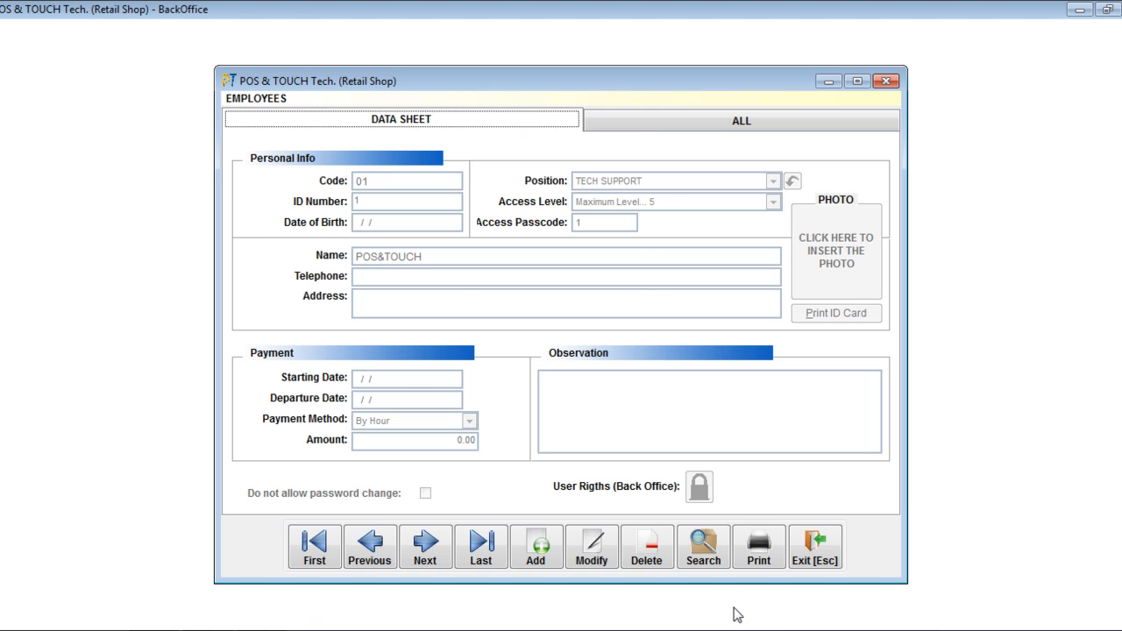